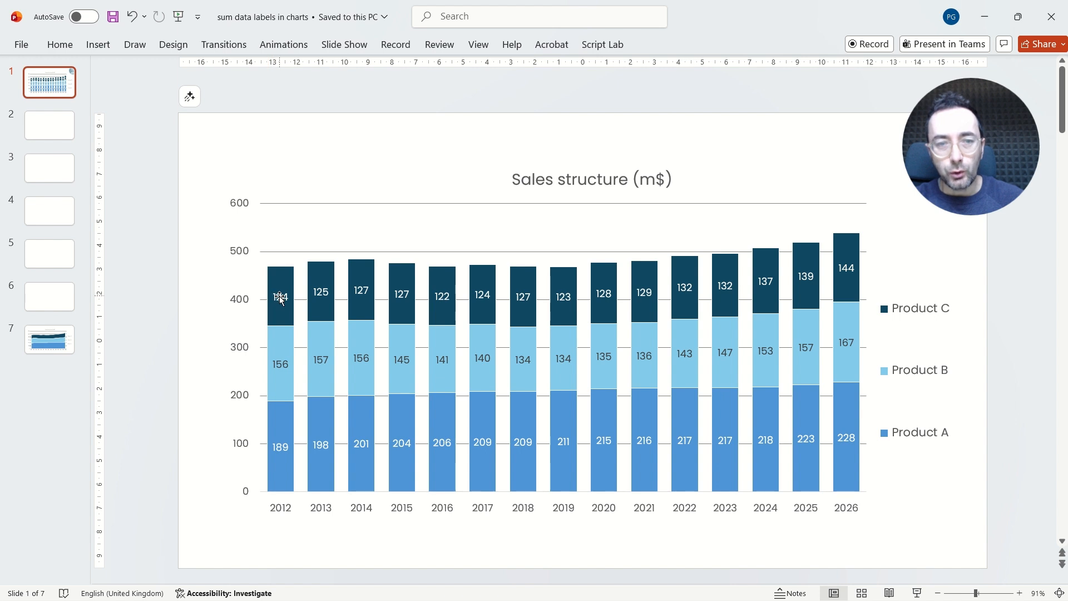
Step: Delete the data labels of the Product C, Product B and Product A series
left_click(272, 297)
key("Delete")
left_click(285, 363)
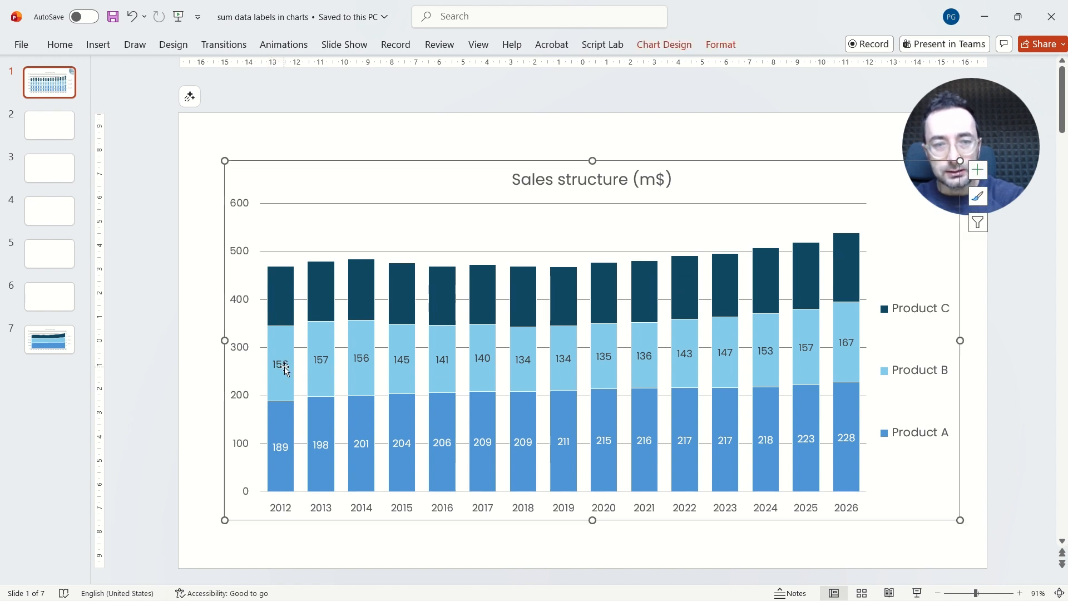
key("Delete")
left_click(283, 444)
key("Delete")
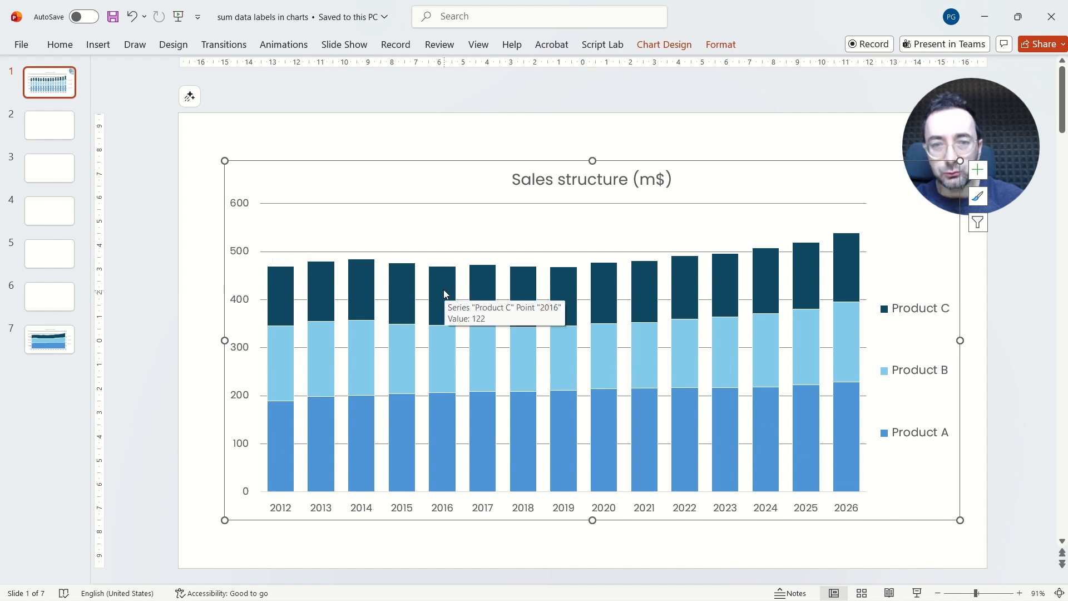
Step: Open the chart's data in a full, maximized Excel window
right_click(322, 287)
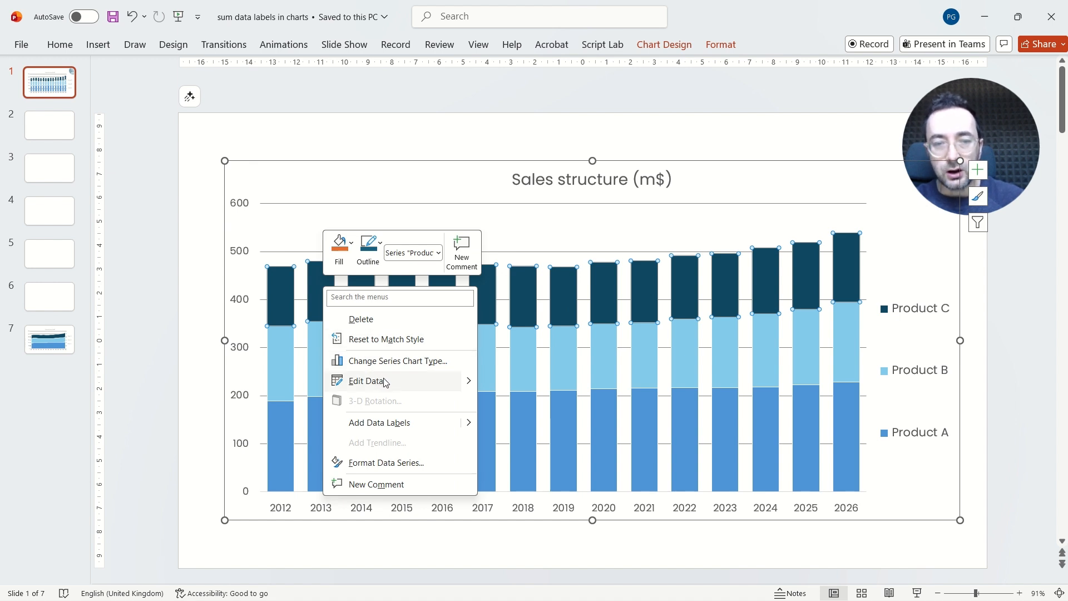
left_click(404, 386)
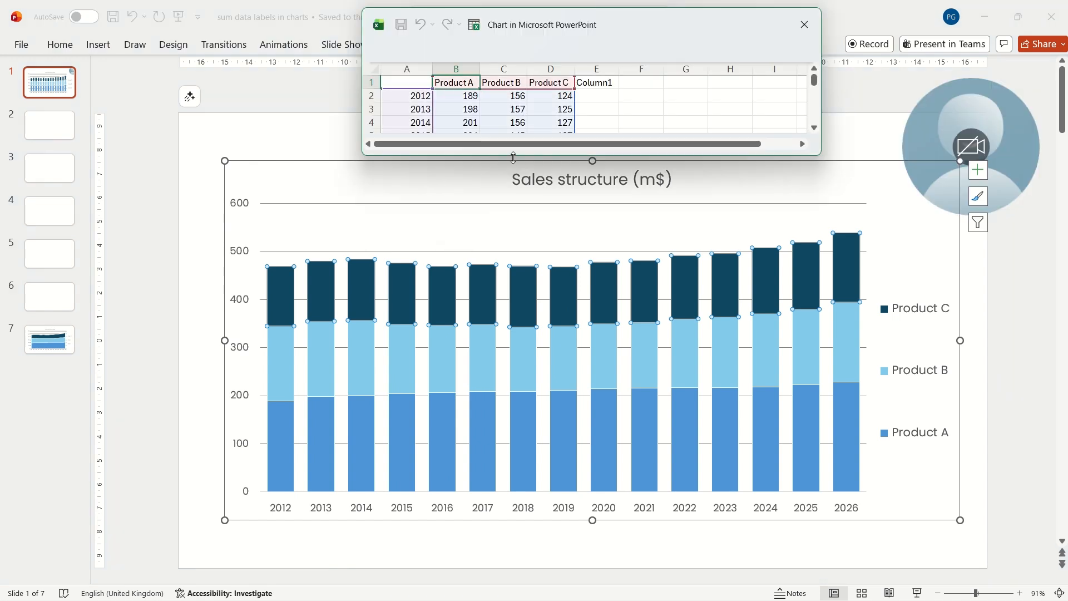
left_click_drag(513, 158, 514, 298)
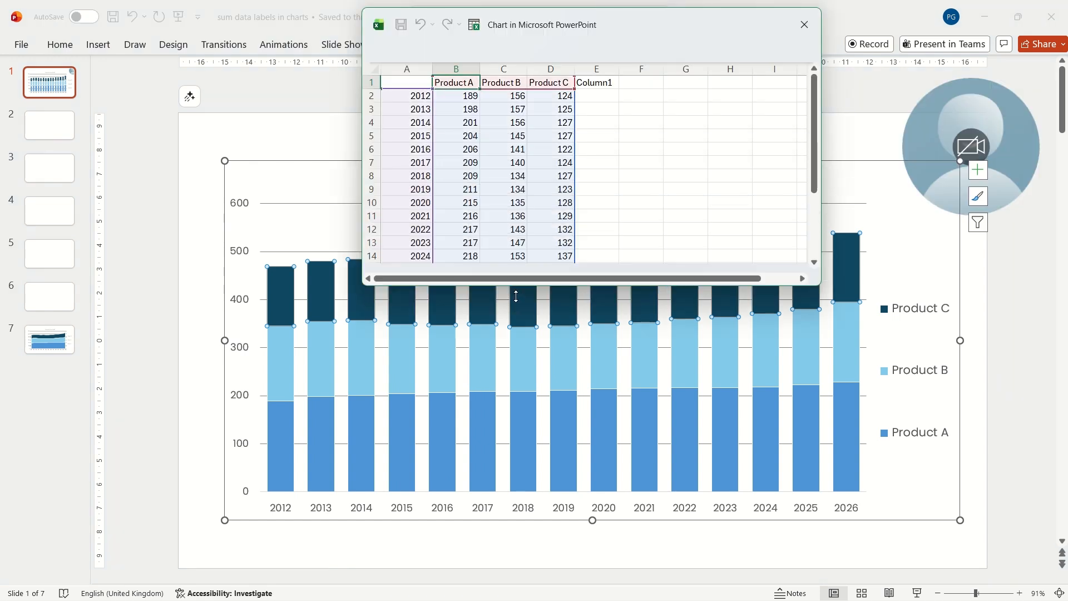
left_click(475, 25)
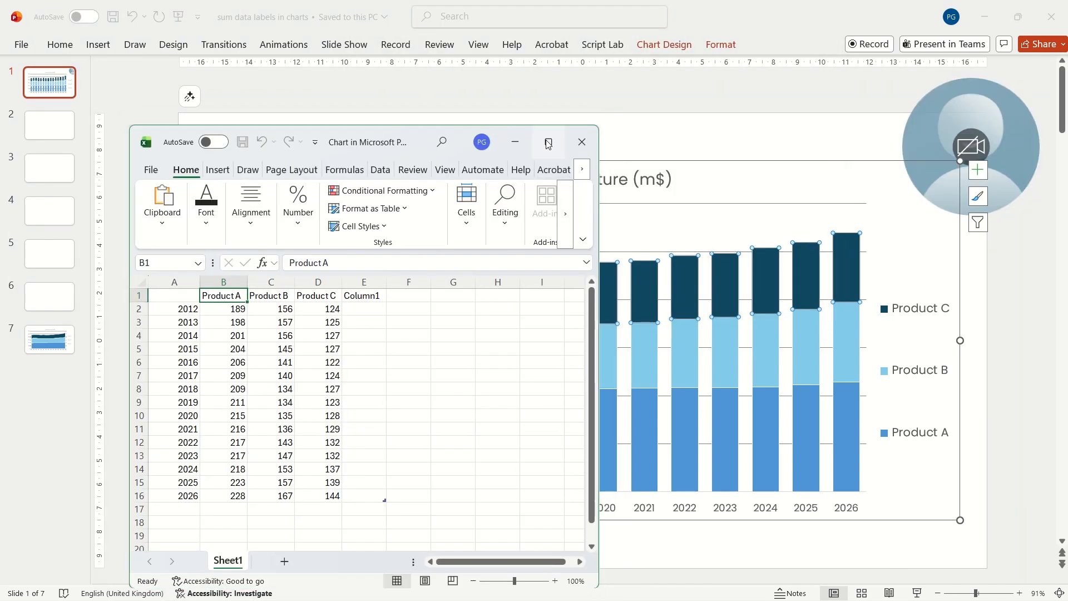
left_click(548, 140)
Step: Sum Product A to C for 2012 in Column1 and fill the formula down through 2026
left_click_drag(112, 184, 249, 186)
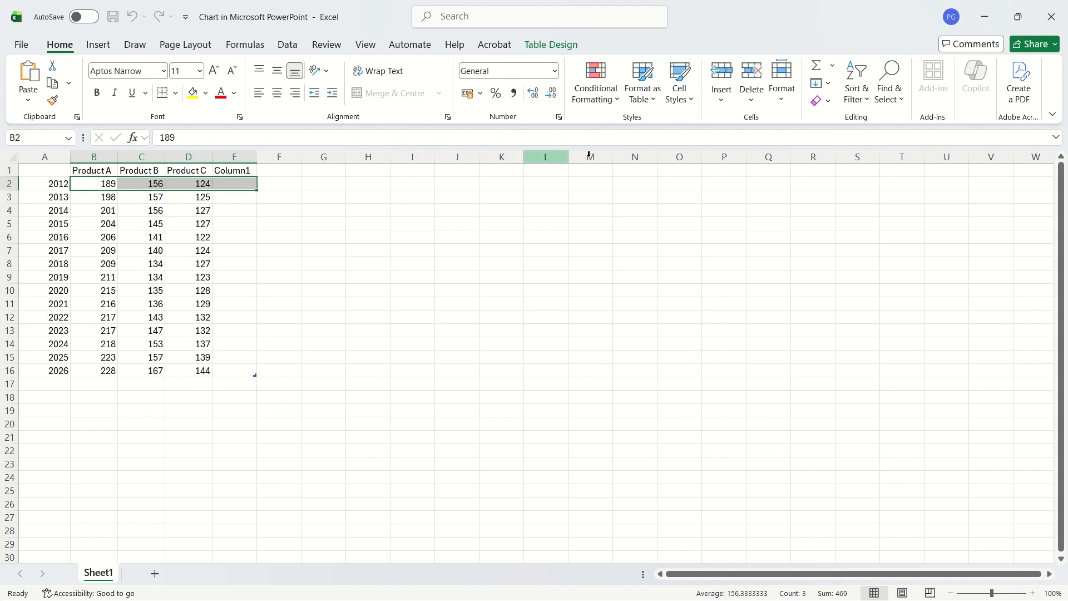
left_click(818, 71)
left_click(323, 237)
left_click_drag(248, 184, 248, 370)
Step: Check the sum formulas in Column1 and close the Excel window
left_click(116, 193)
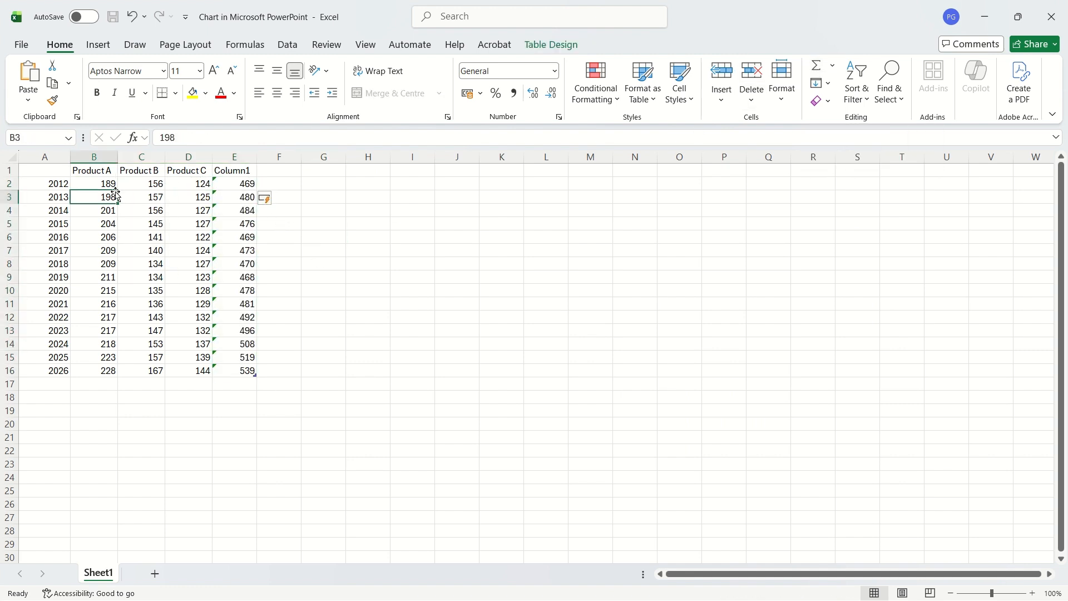
left_click_drag(241, 183, 244, 361)
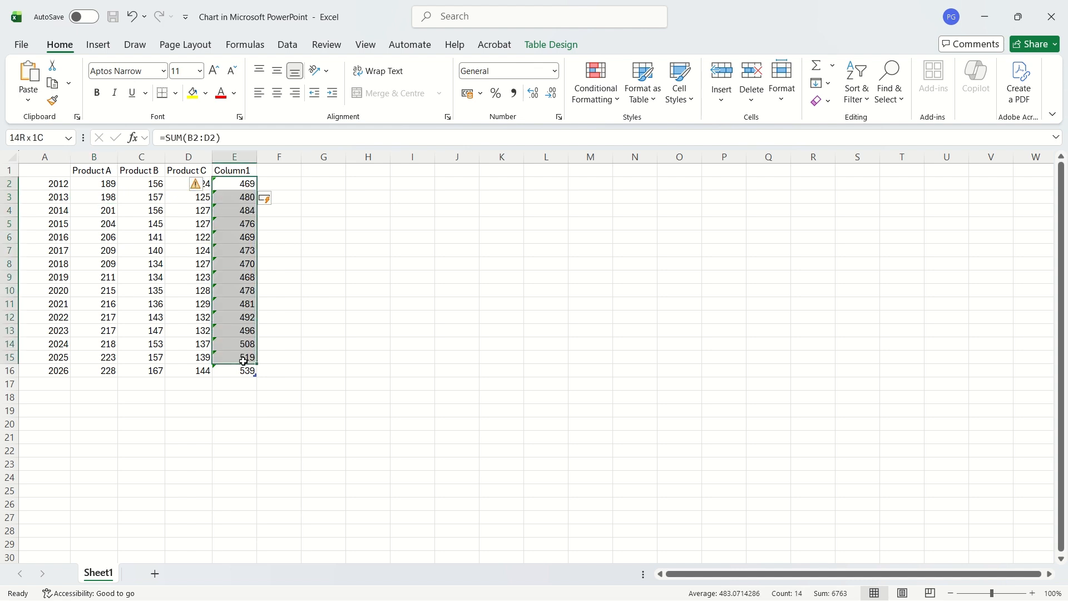
left_click(368, 237)
left_click(1049, 27)
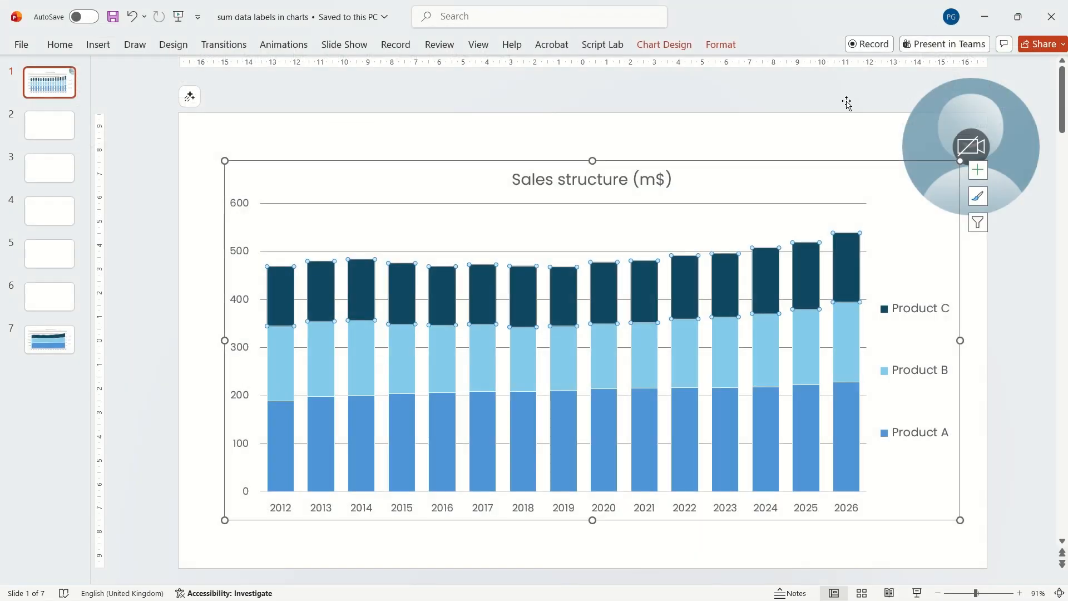
Step: Reopen the chart data and extend the chart's data range to include Column1
left_click(353, 124)
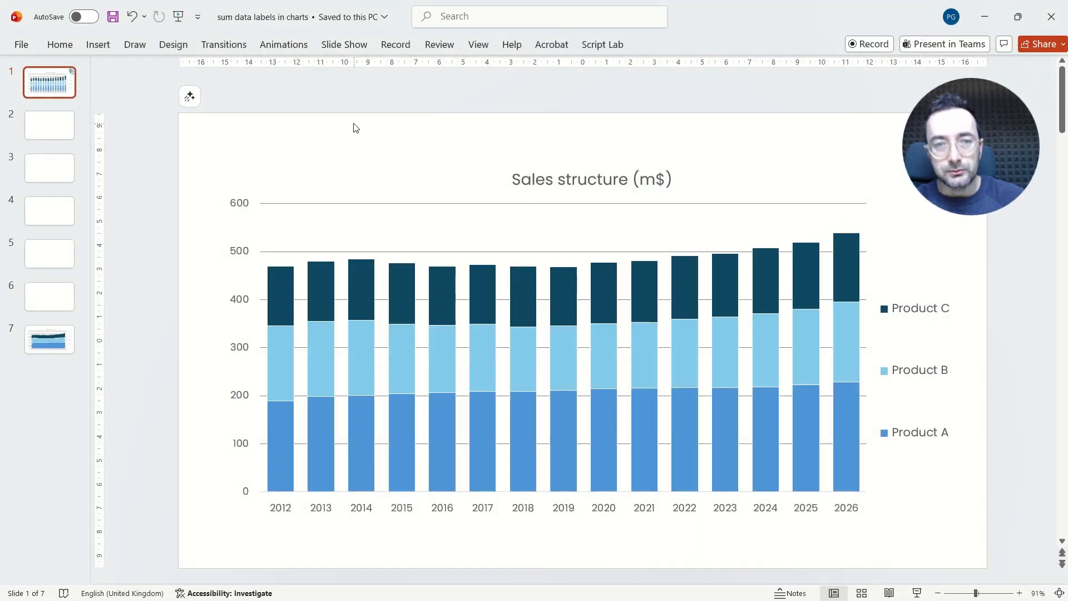
right_click(442, 287)
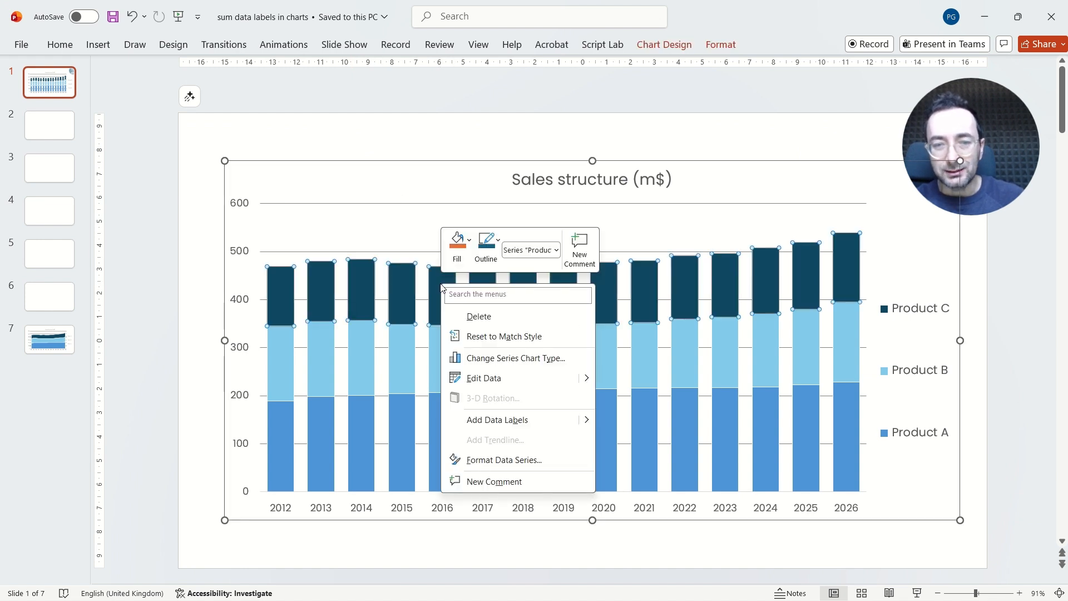
left_click(525, 375)
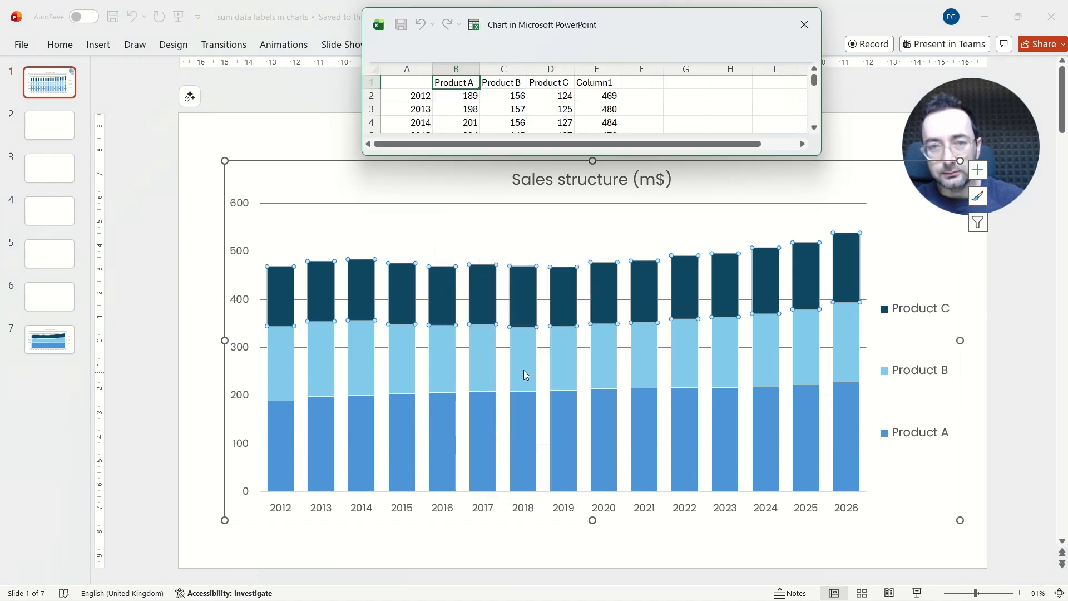
left_click_drag(564, 215, 578, 337)
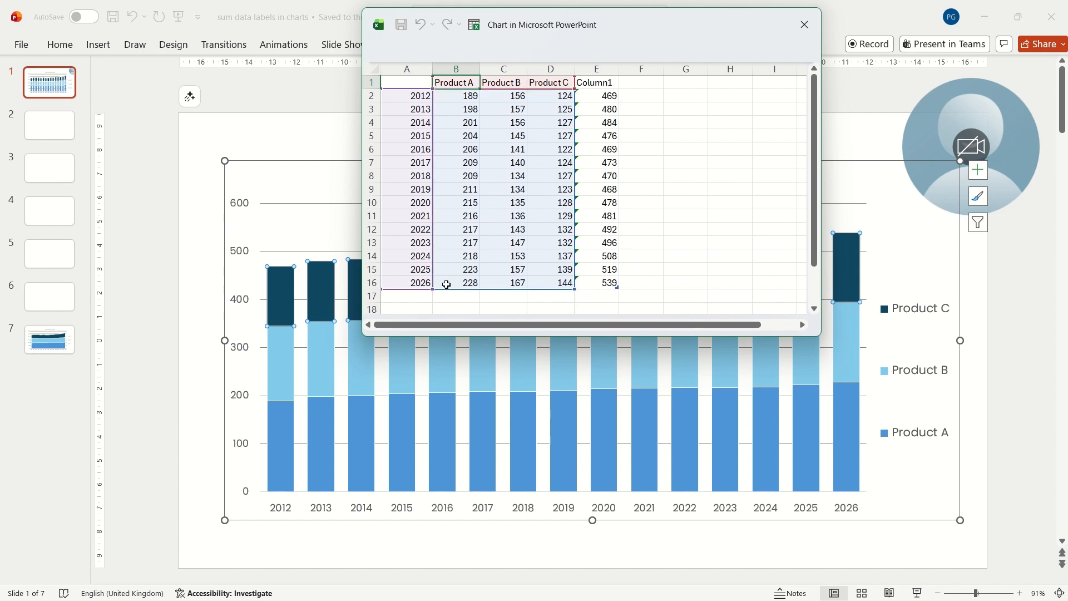
left_click_drag(575, 286, 618, 285)
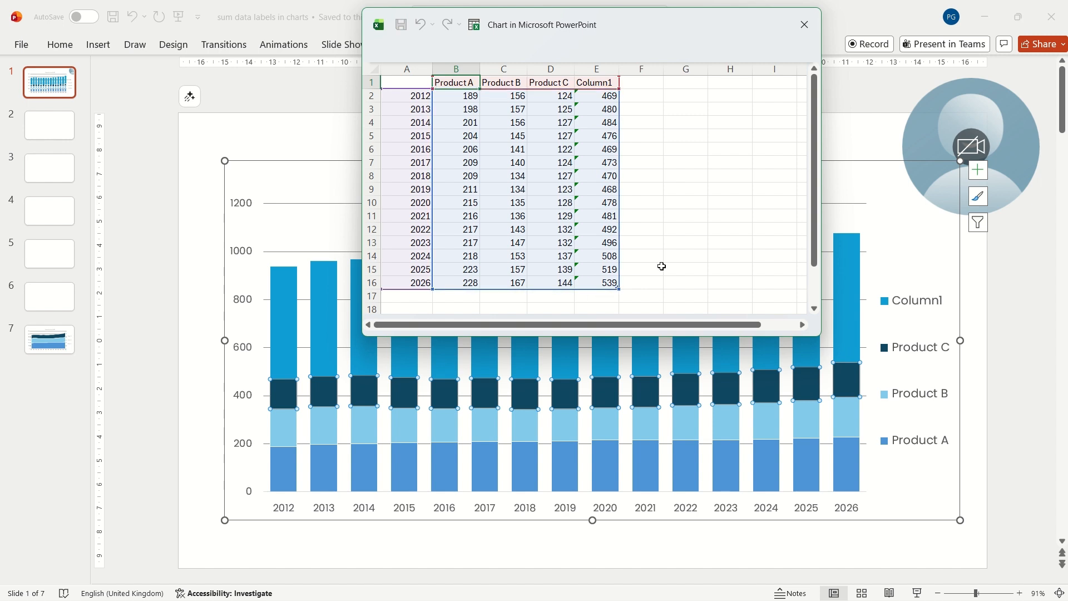
left_click(805, 27)
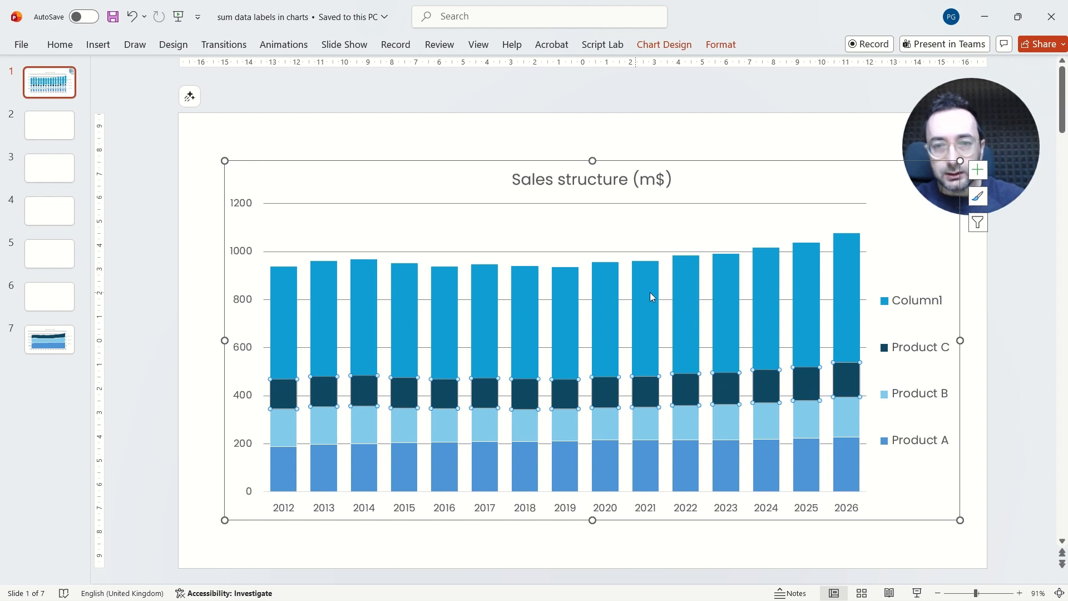
Step: Change the Column1 series to a Line chart type on the primary axis
right_click(688, 284)
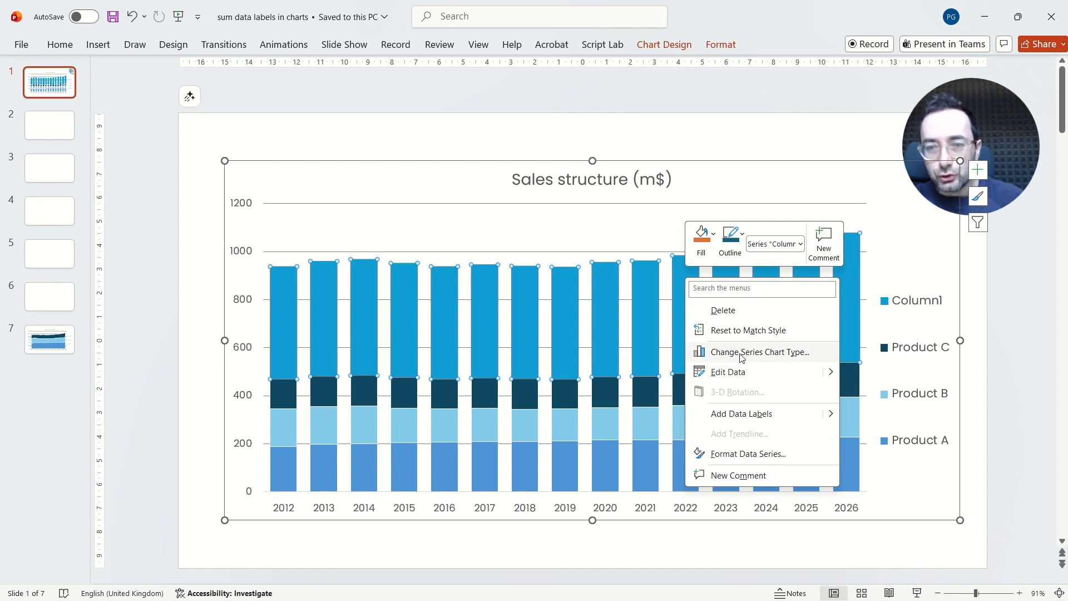
left_click(799, 353)
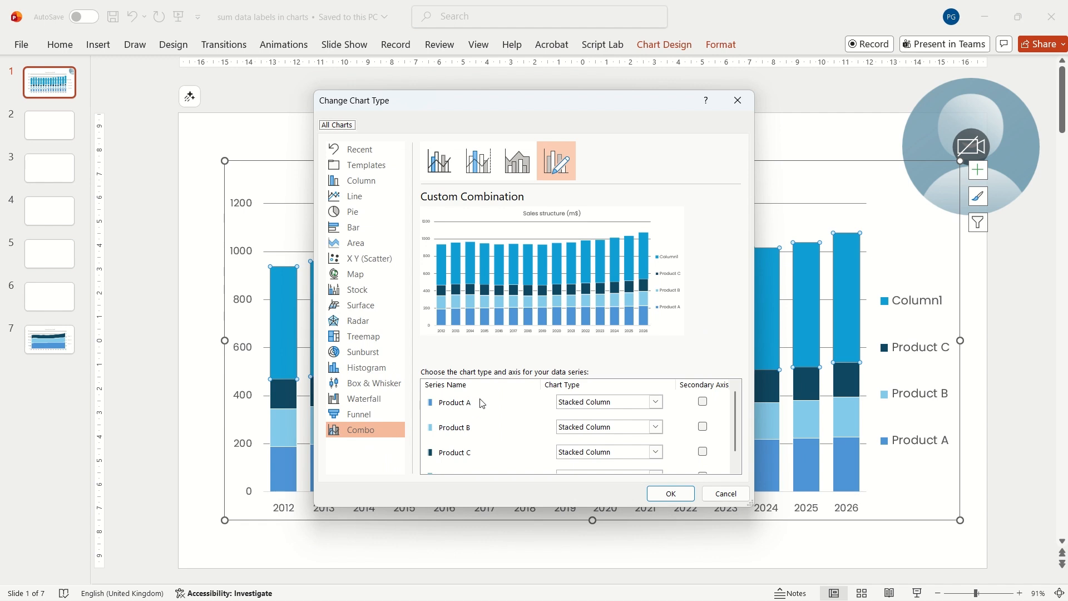
scroll(500, 412, "down", 1)
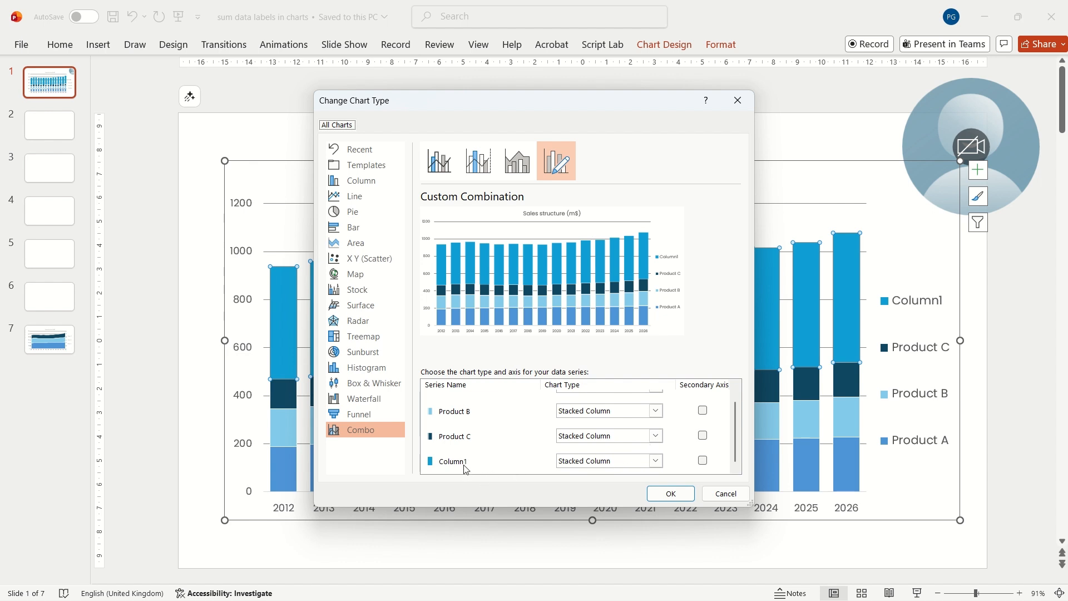
left_click(655, 462)
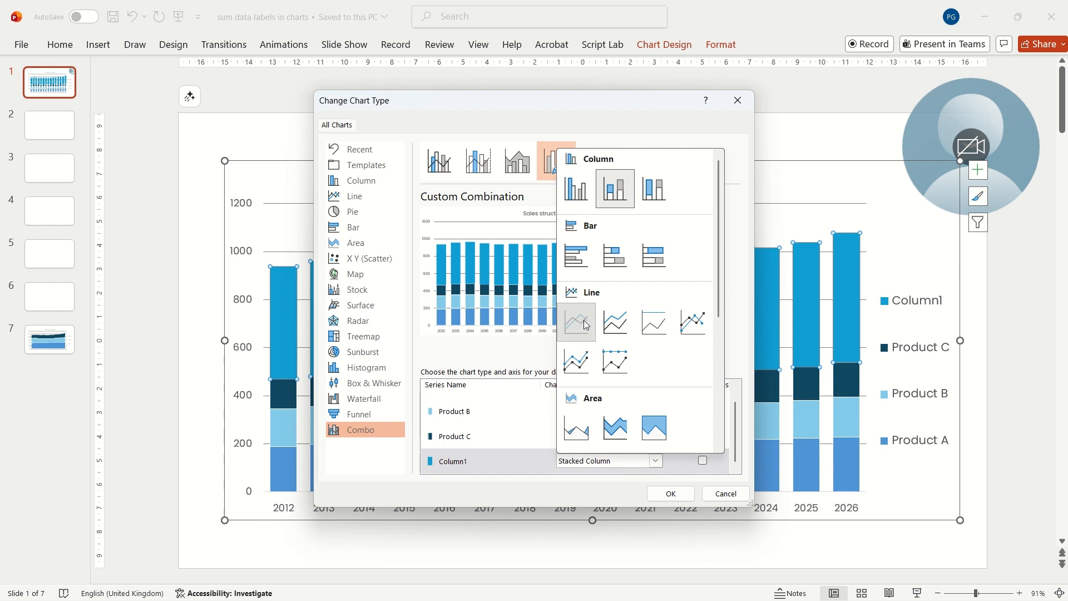
left_click(584, 321)
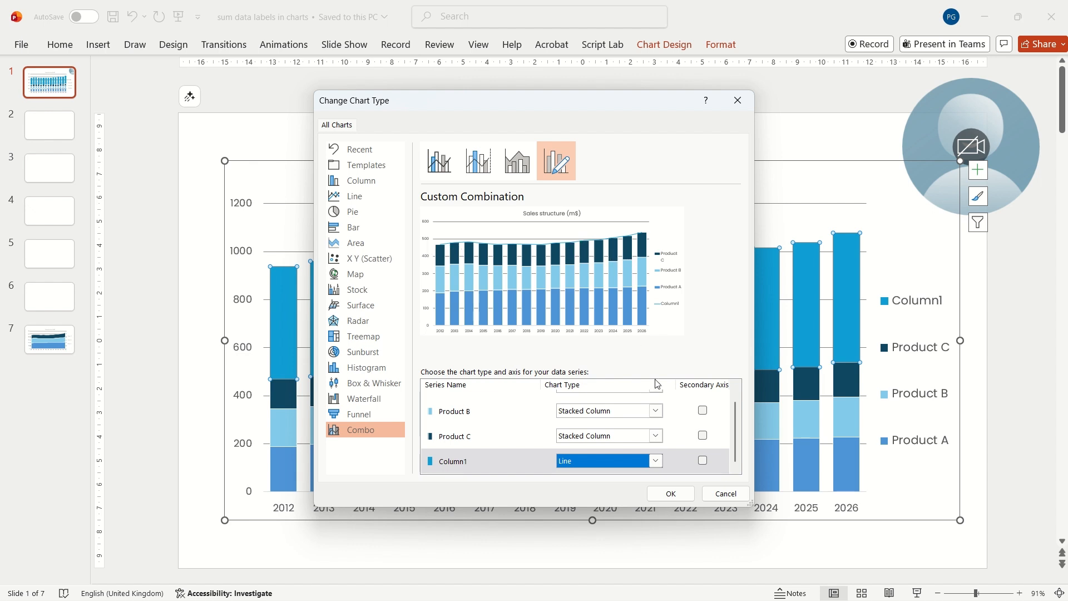
left_click(703, 461)
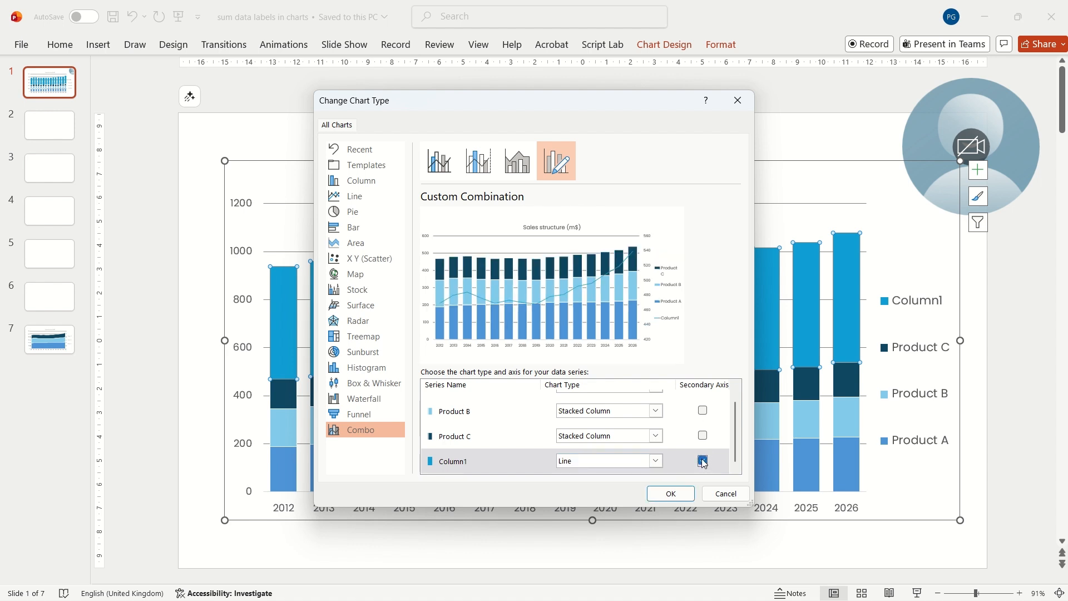
left_click(703, 462)
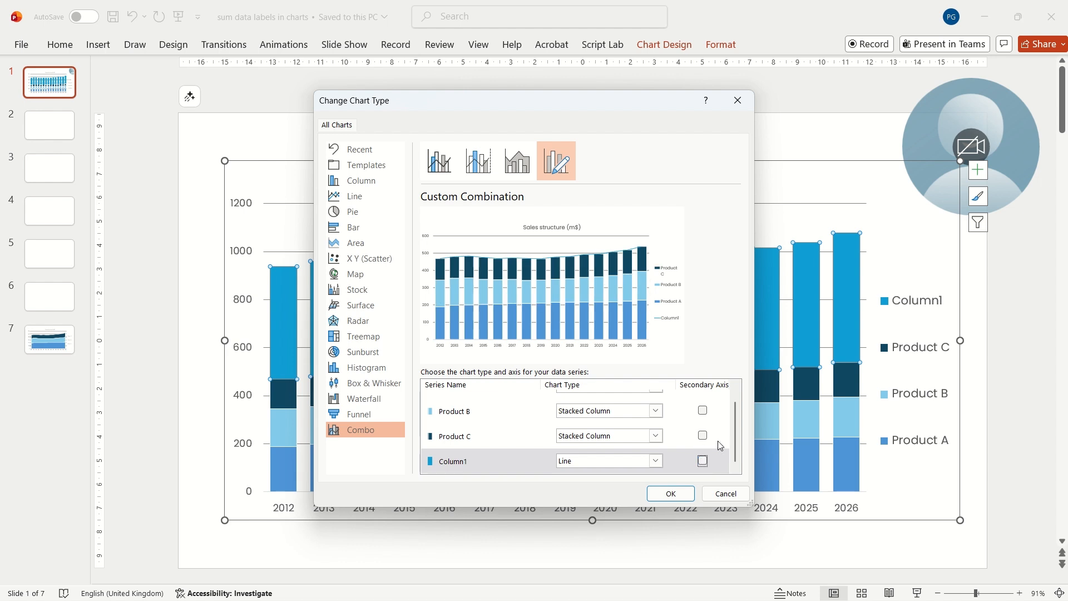
left_click(670, 495)
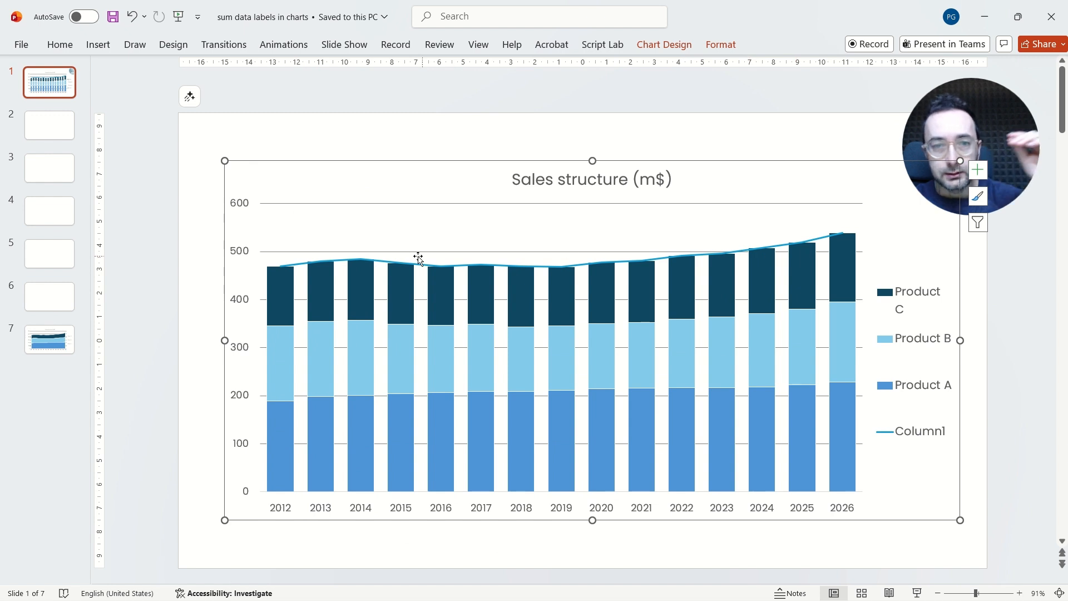
Step: Add data labels to the Column1 line series
left_click(424, 267)
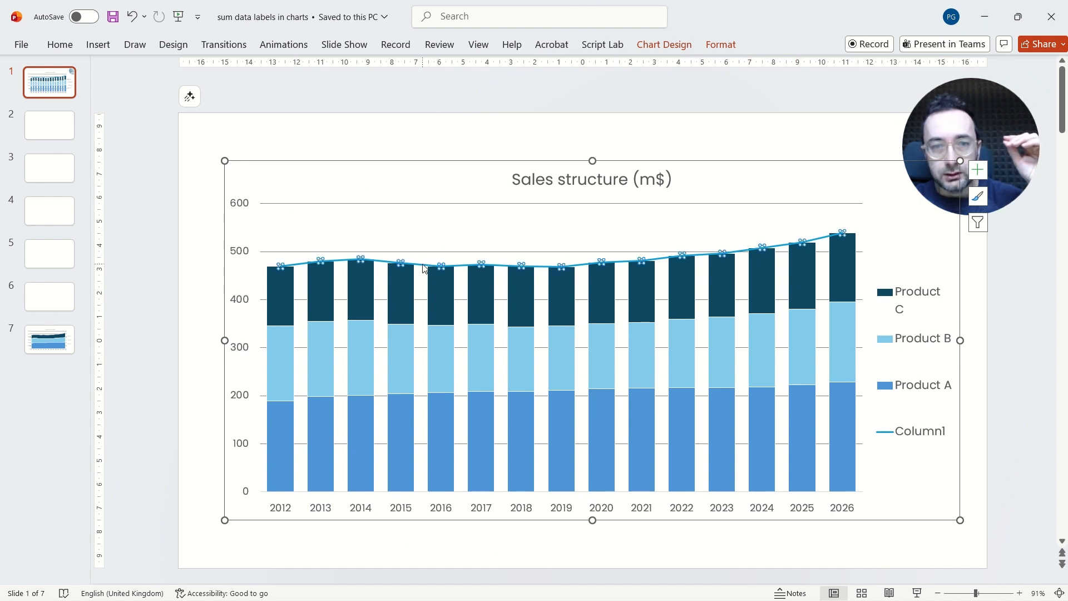
right_click(425, 267)
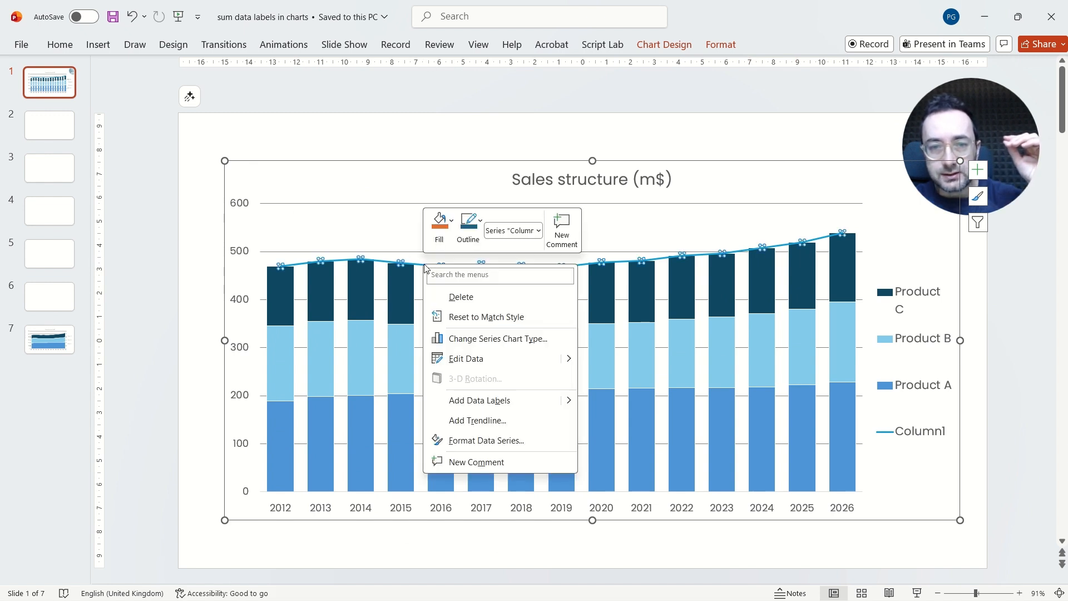
left_click(480, 400)
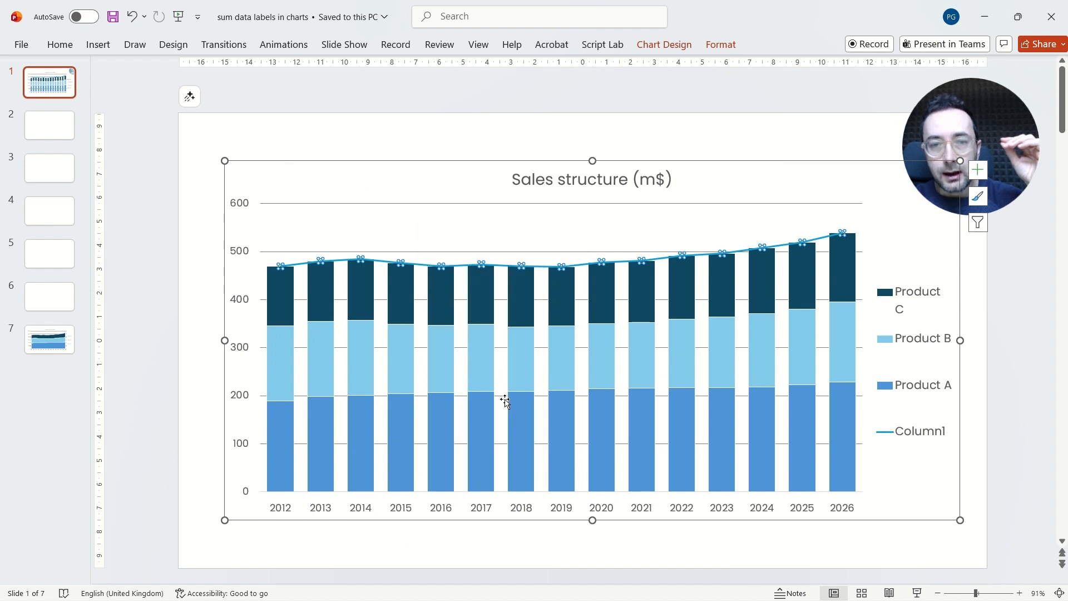
Step: Set the Column1 data labels' position to Above
left_click(417, 265)
right_click(421, 266)
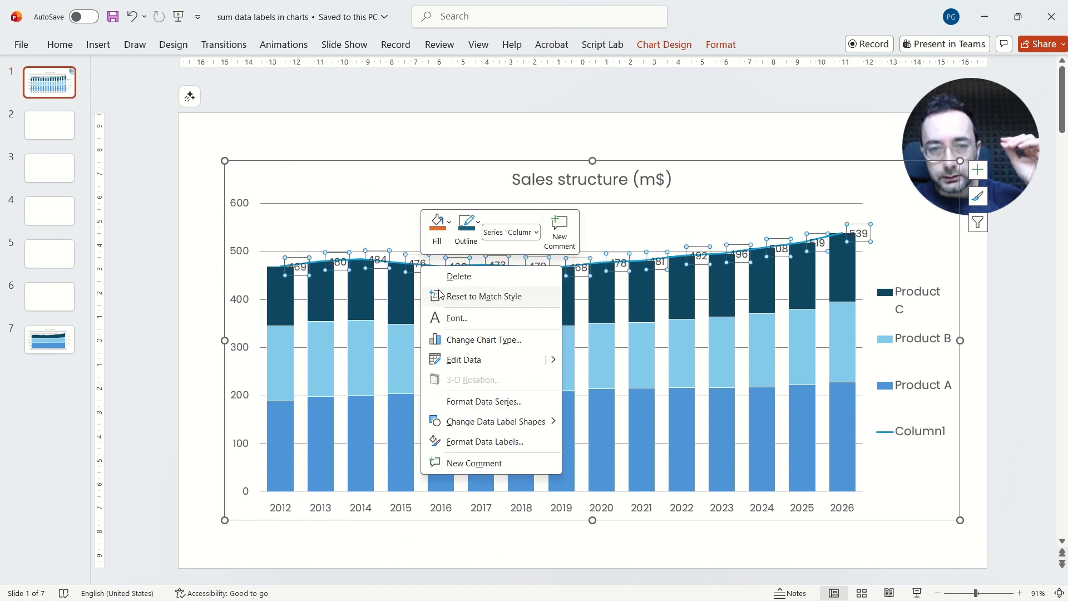
left_click(486, 441)
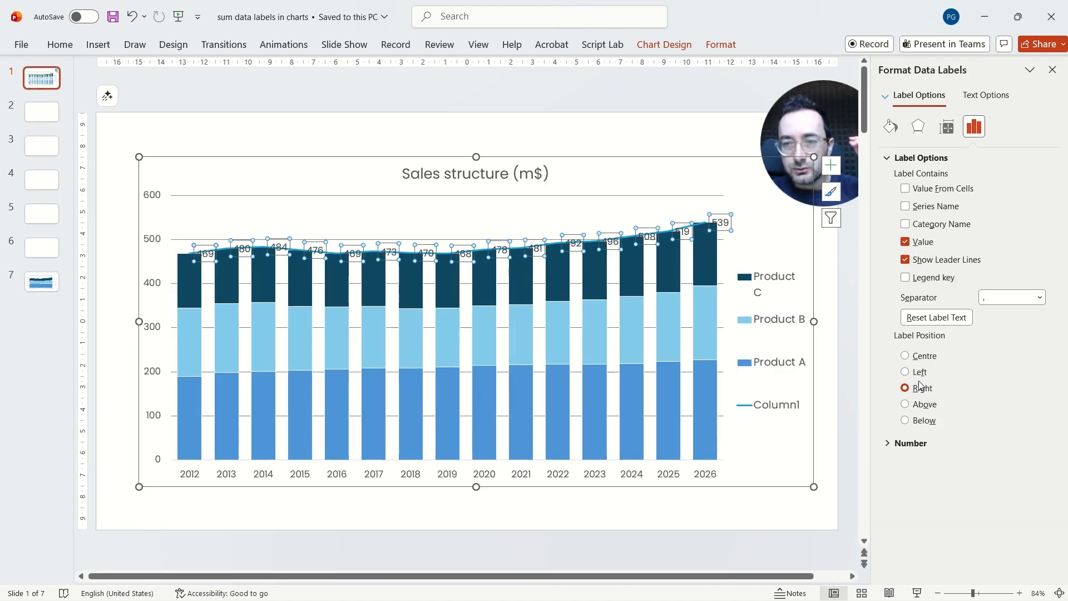
left_click(906, 410)
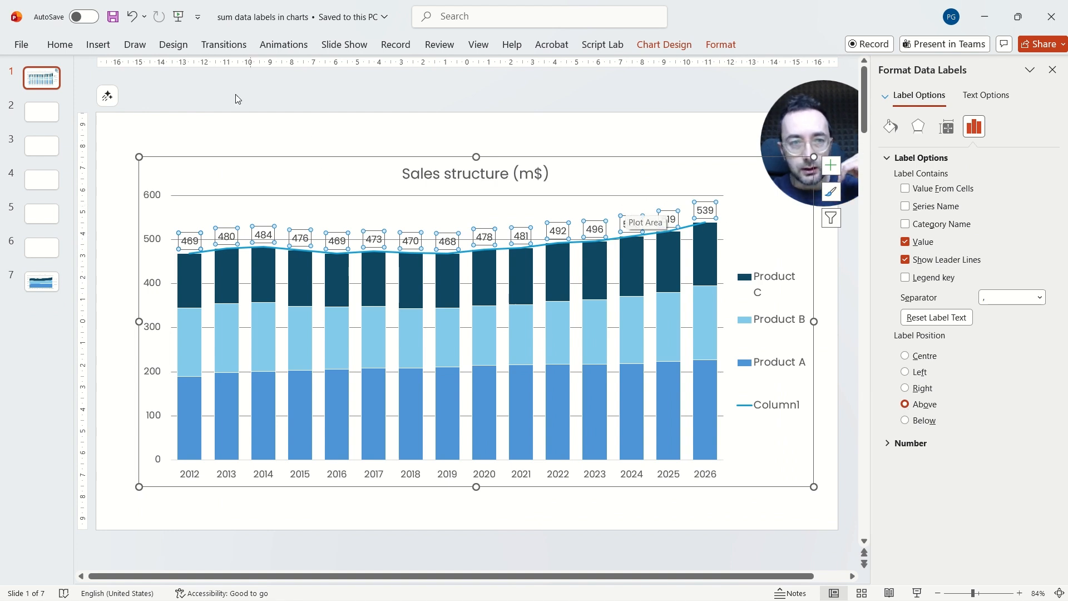
Step: Make the total data labels bold and increase their font size to 14
left_click(64, 45)
left_click(216, 93)
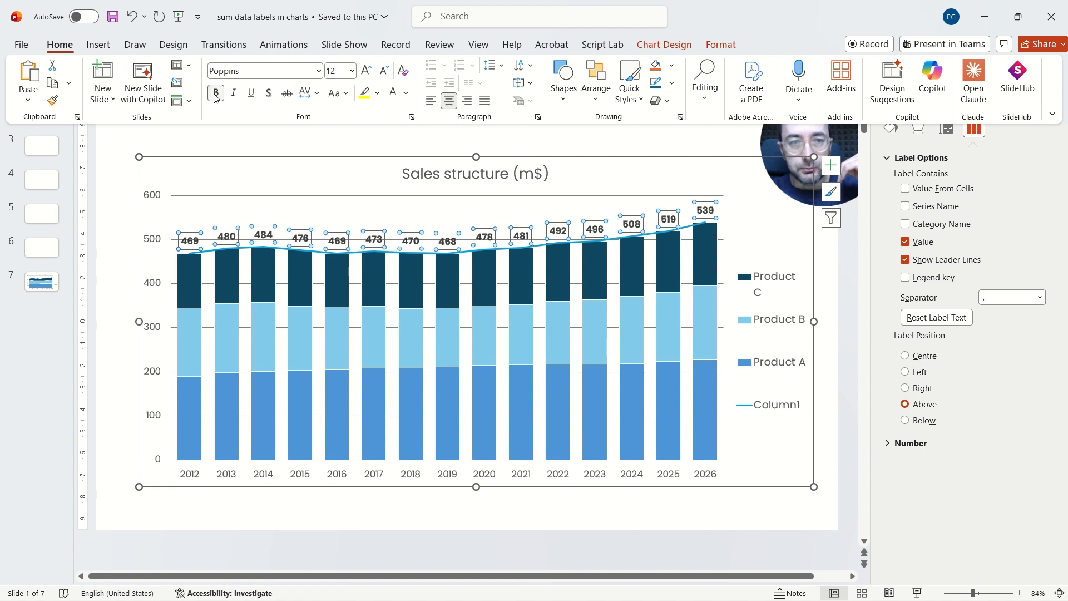
left_click(367, 70)
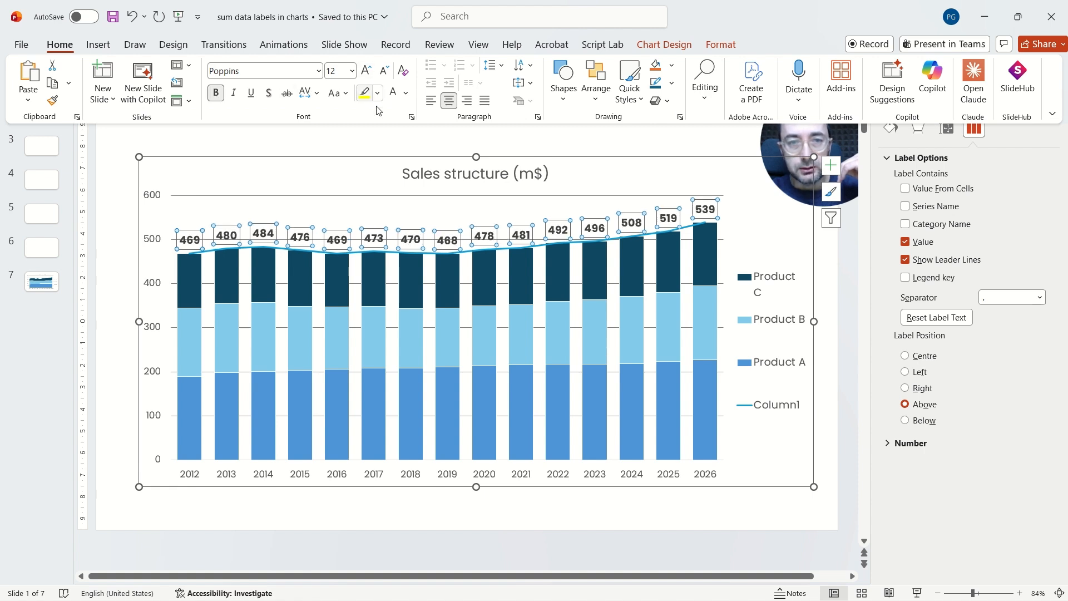
Step: Hide the Column1 total line by setting its outline to No Outline
left_click(316, 255)
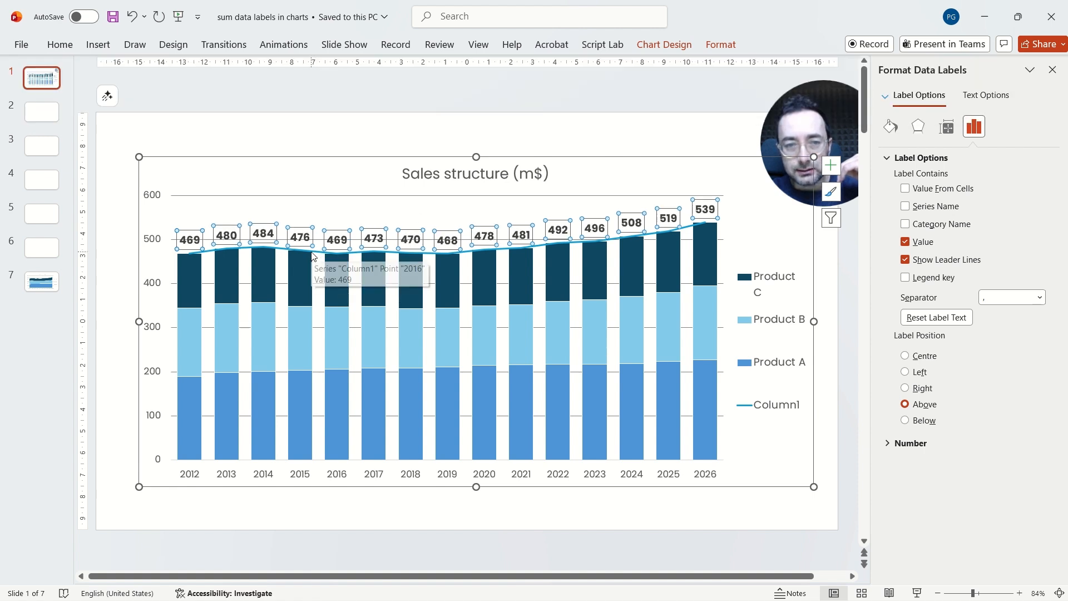
left_click(317, 255)
left_click(60, 44)
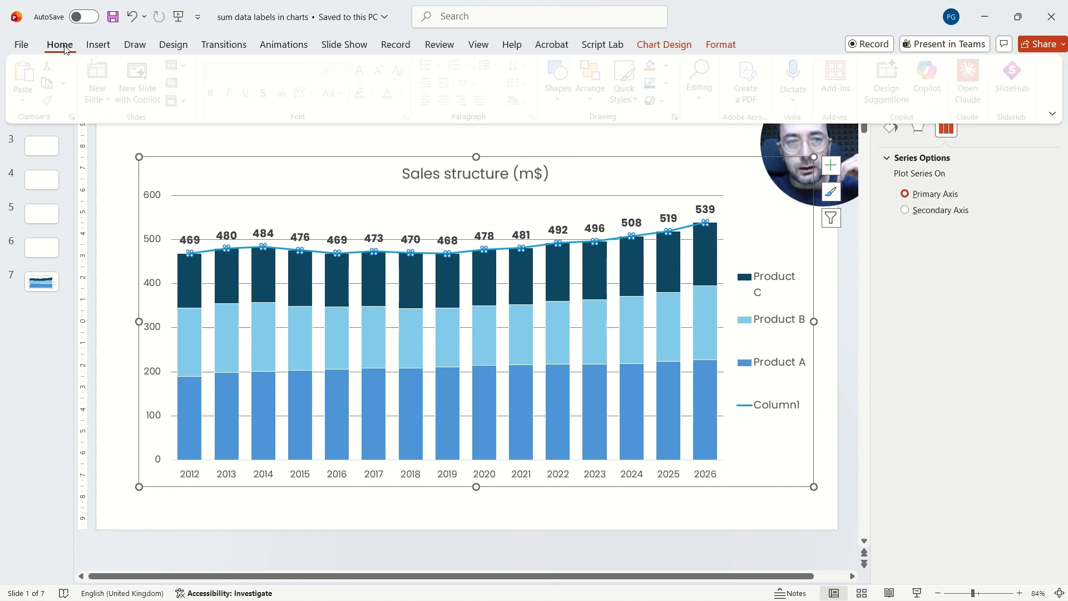
left_click(673, 83)
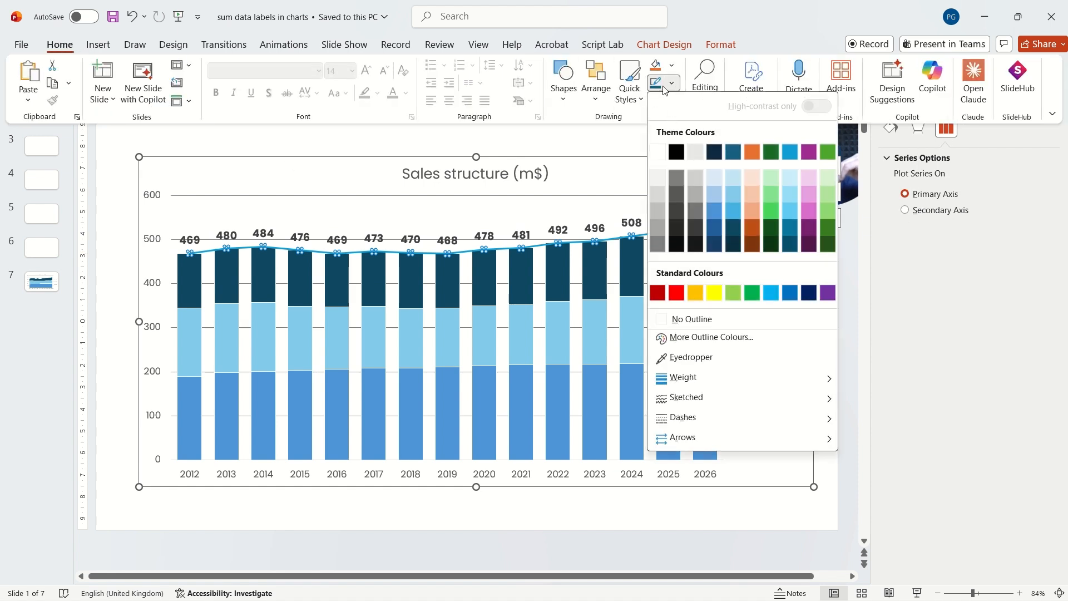
left_click(699, 321)
Step: Change the vertical axis labels' font colour to a light grey
key("ctrl+F1")
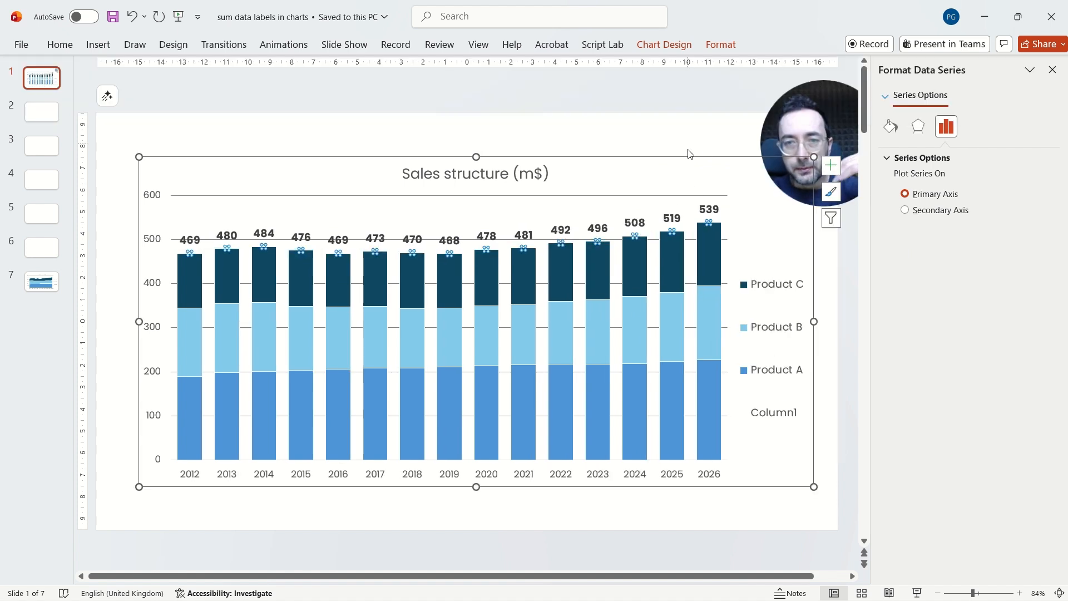
left_click(347, 129)
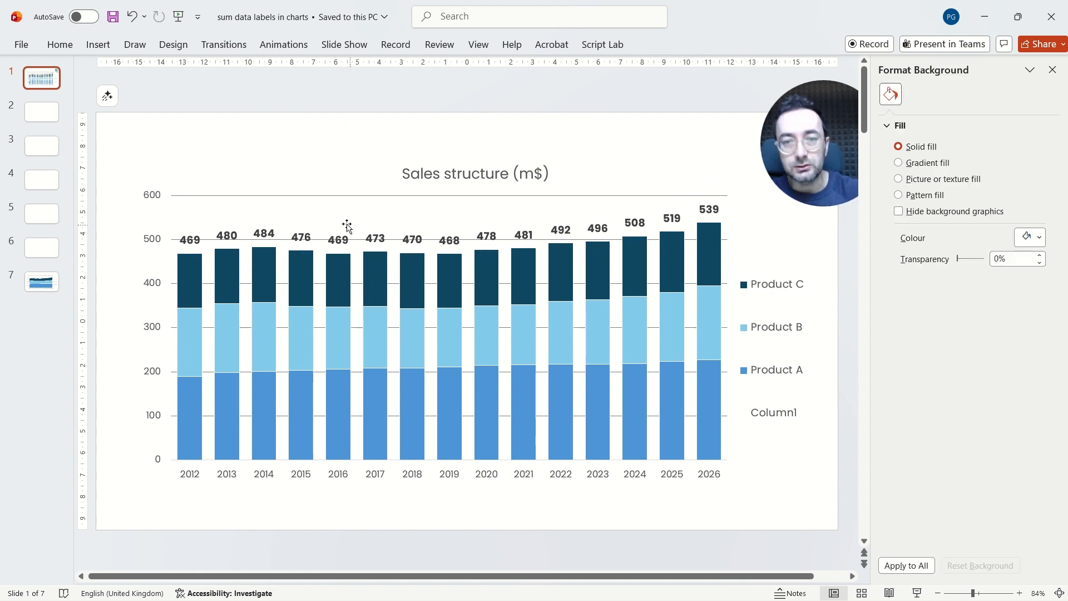
left_click(158, 243)
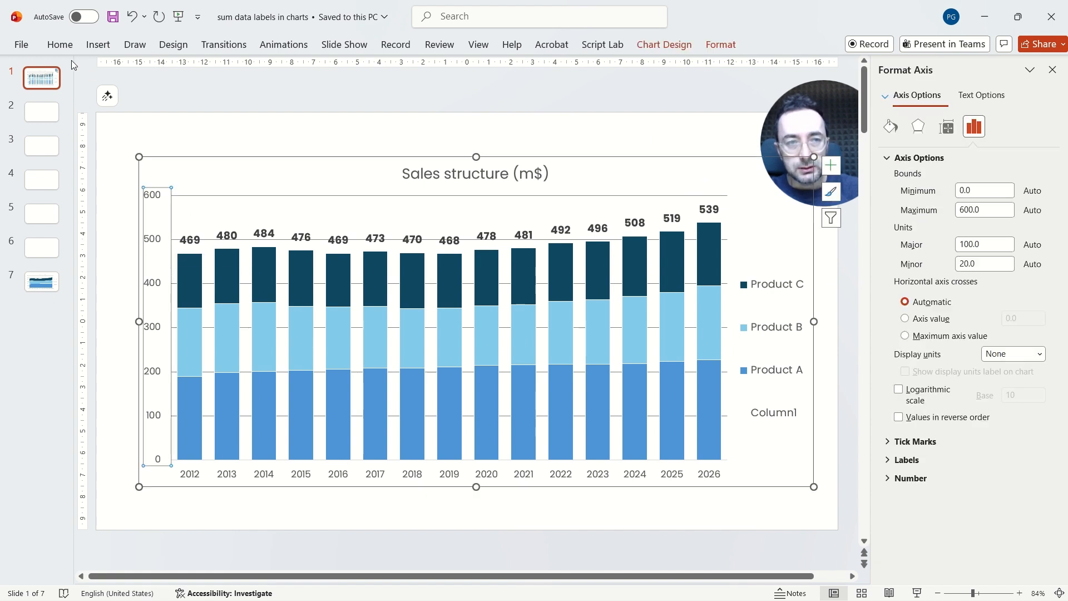
left_click(60, 44)
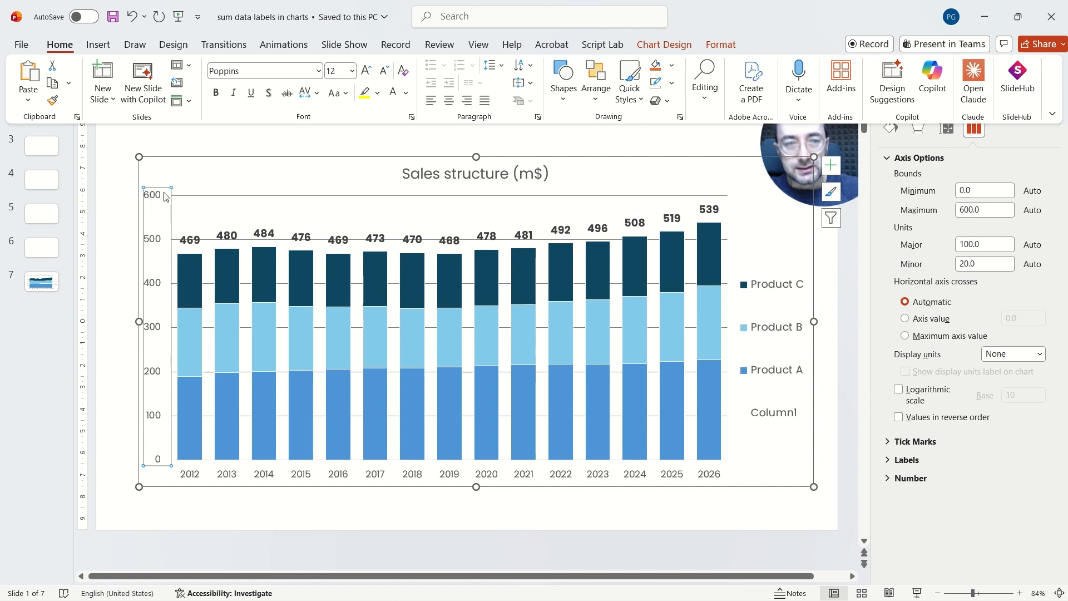
left_click(406, 93)
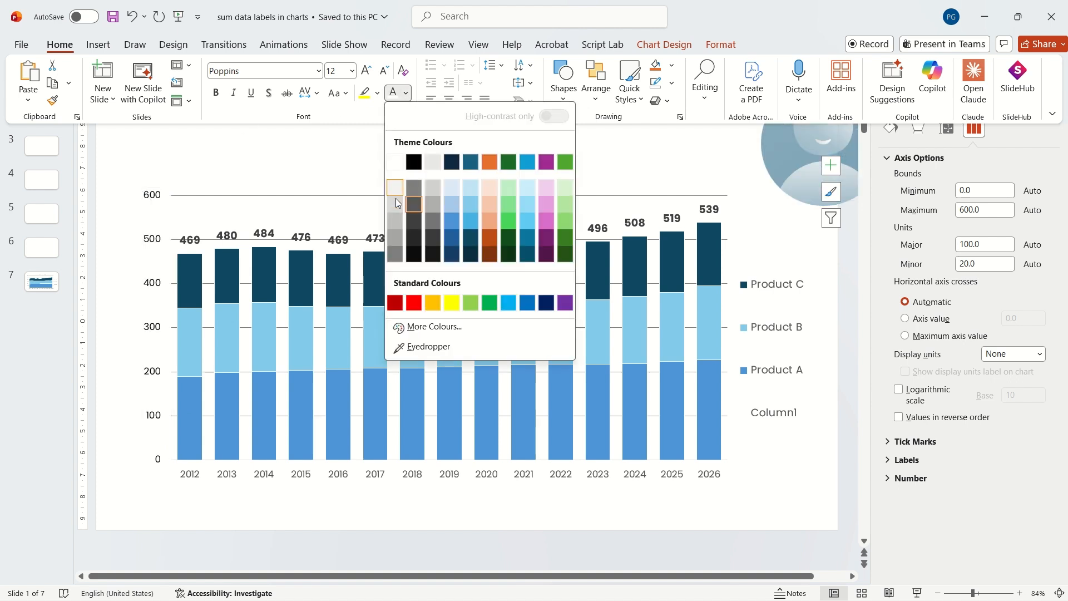
left_click(396, 224)
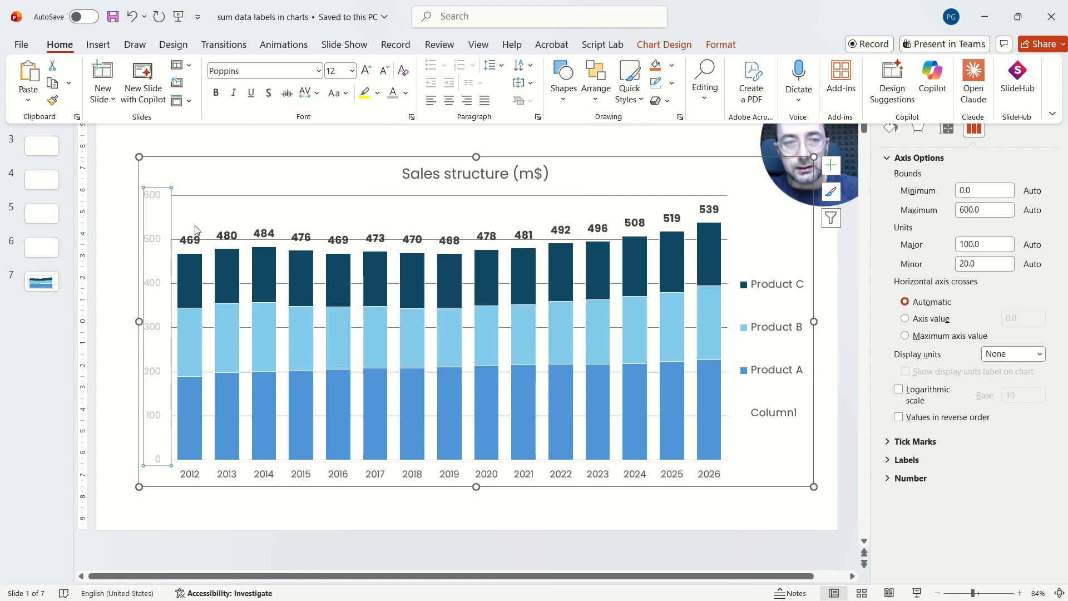
Step: Set the major gridlines' outline colour to a light grey
key("ctrl+F1")
left_click(174, 285)
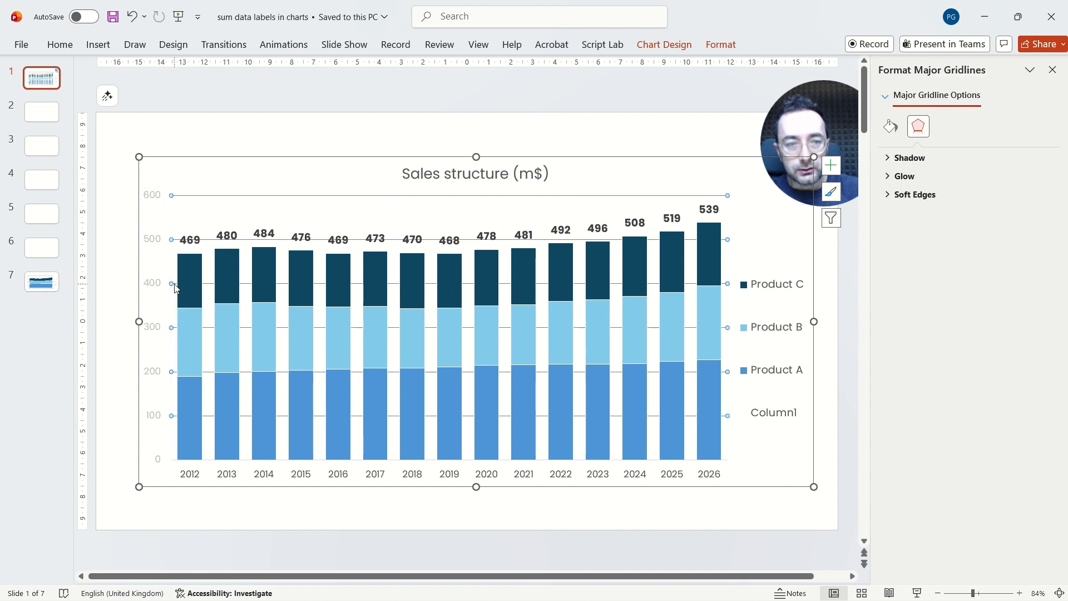
left_click(60, 44)
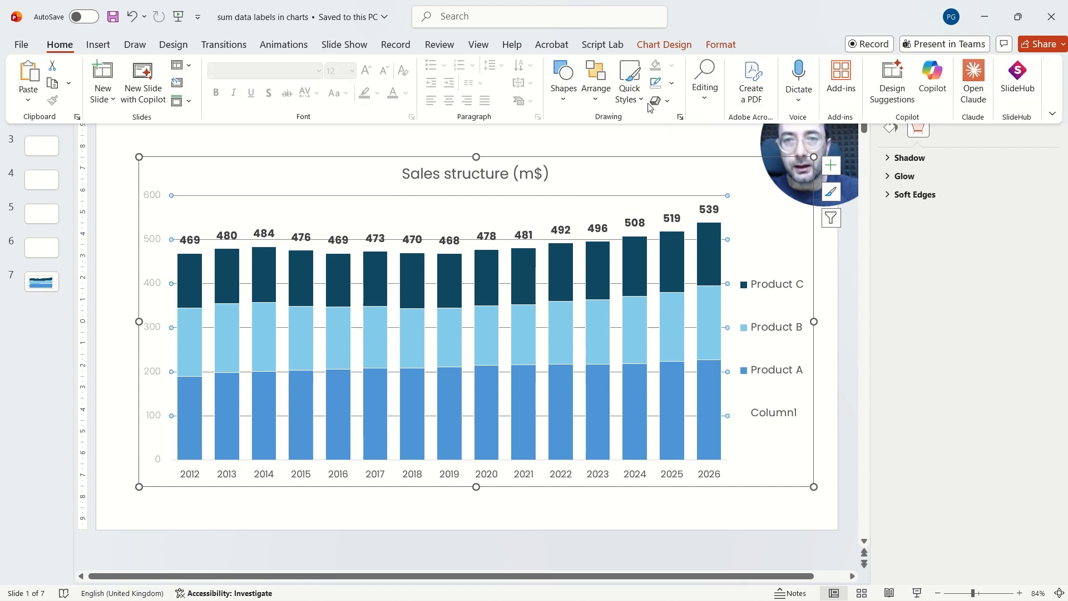
left_click(672, 83)
left_click(656, 227)
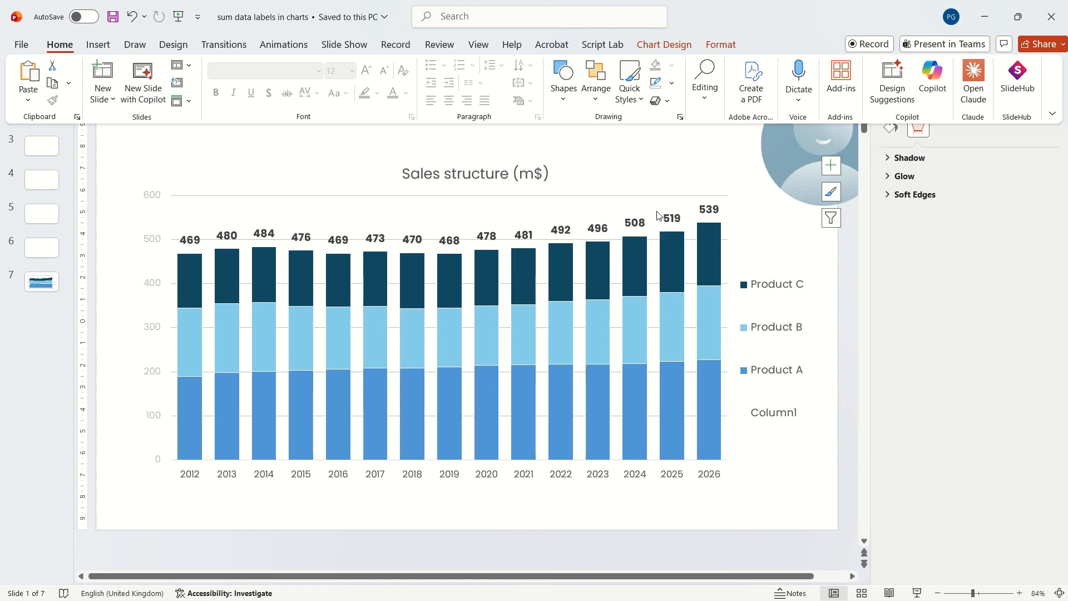
left_click(468, 196)
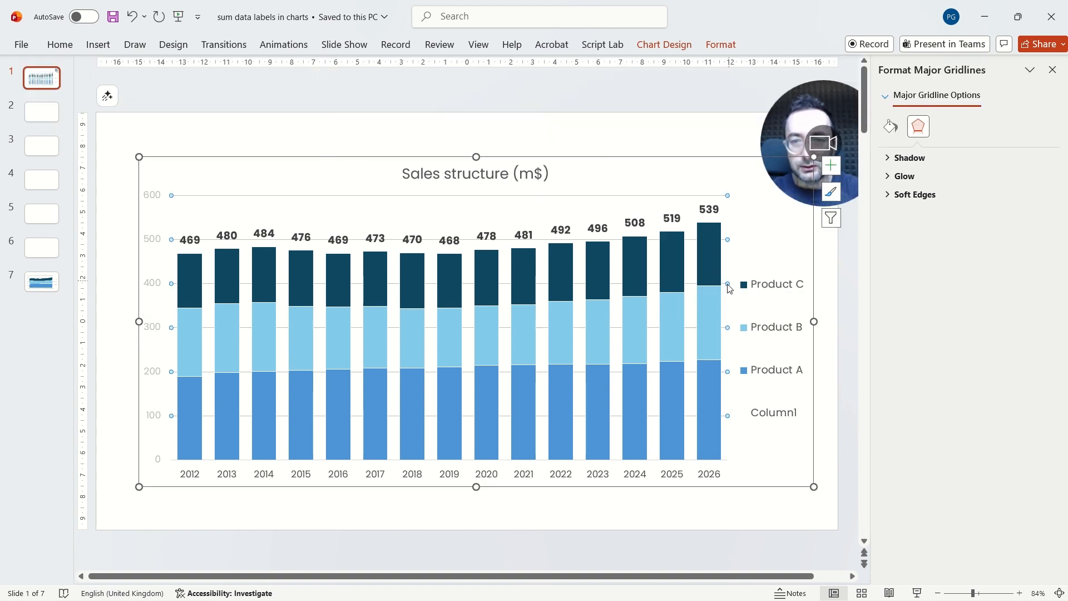
left_click(839, 476)
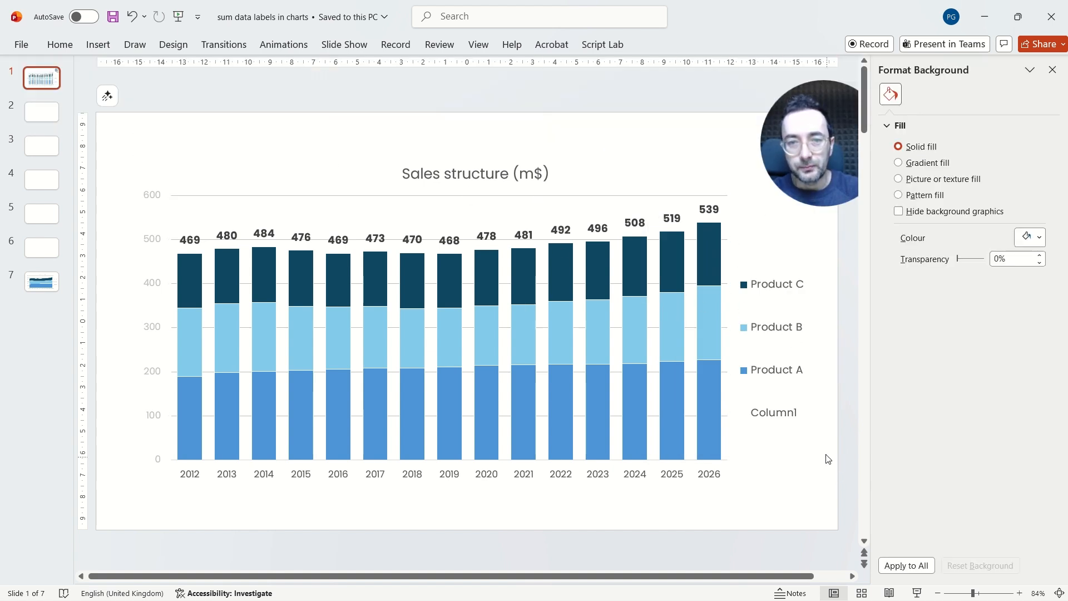
Step: On slide 7, try adding data labels to the Product C and Product B area series, then undo both
left_click(55, 282)
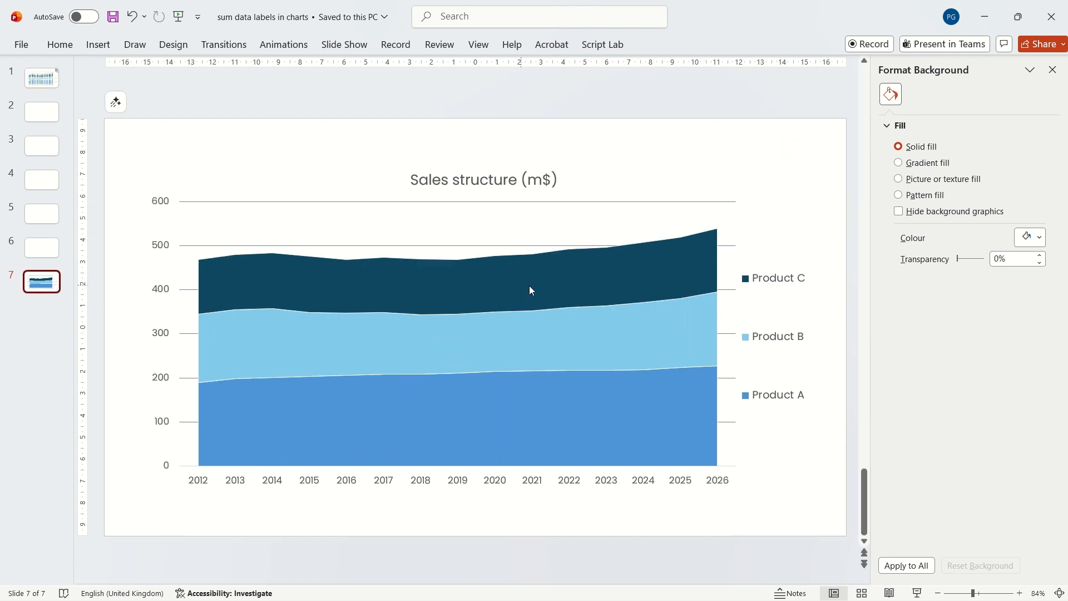
right_click(333, 275)
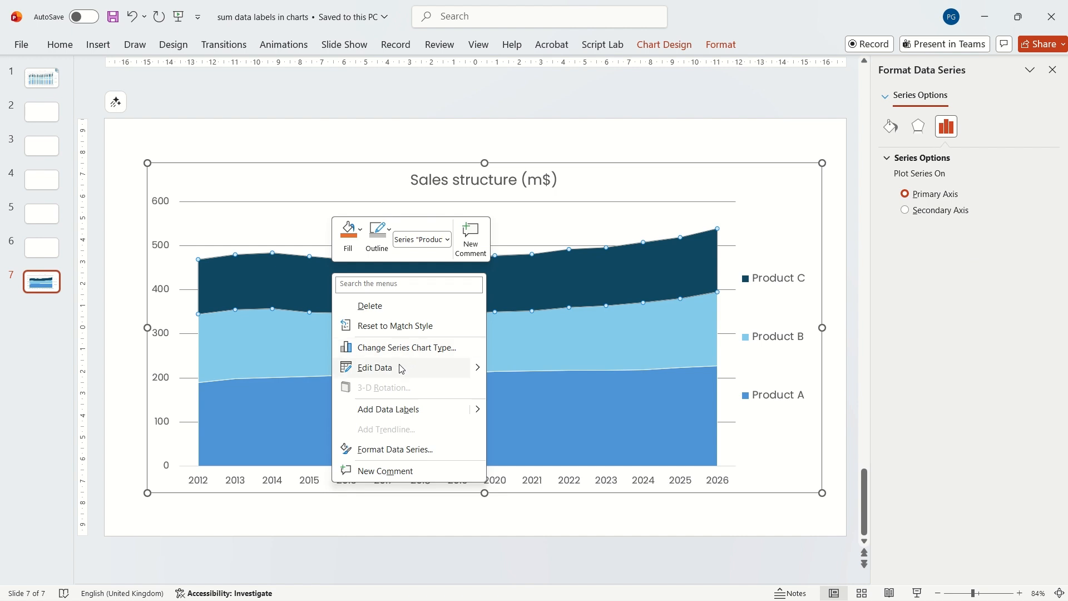
left_click(403, 410)
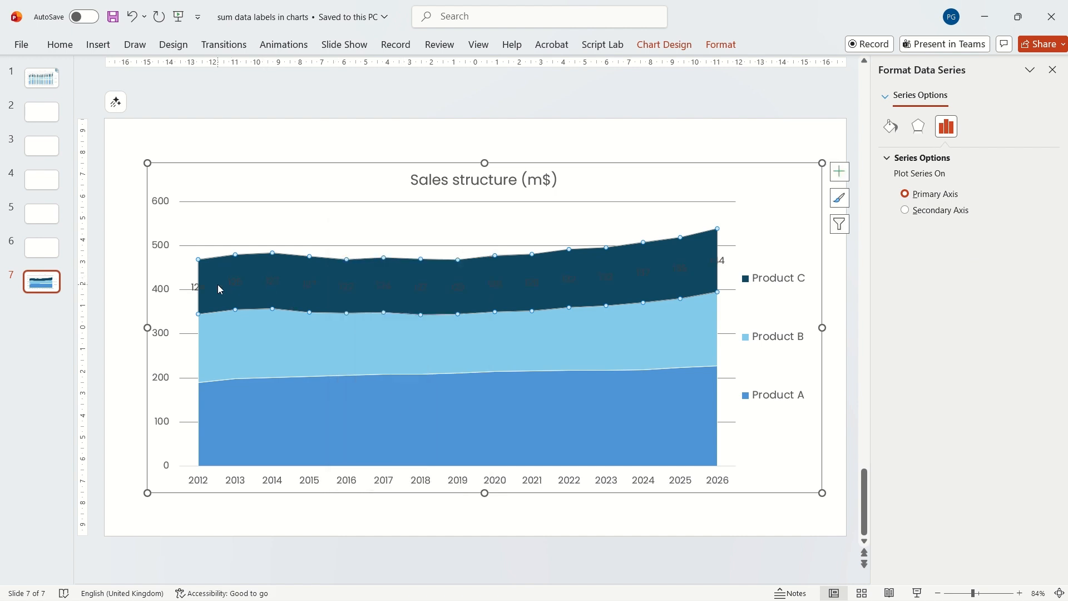
right_click(257, 358)
left_click(312, 495)
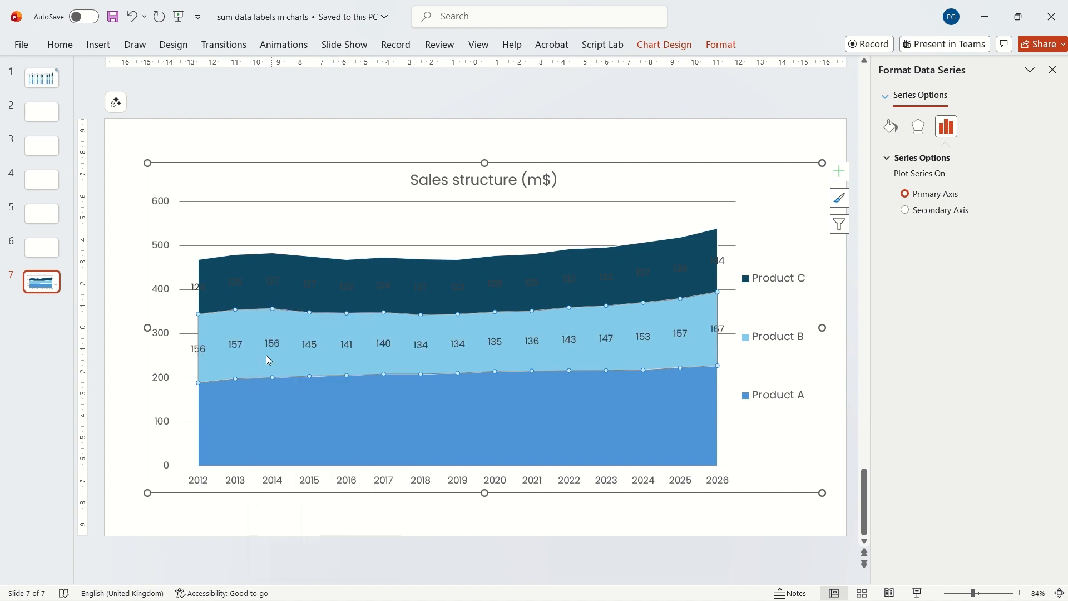
key("ctrl+z")
key("ctrl+z")
Step: Edit the area chart's data in Excel and fill Column1 with each year's sum of Products A to C using AutoSum
right_click(263, 277)
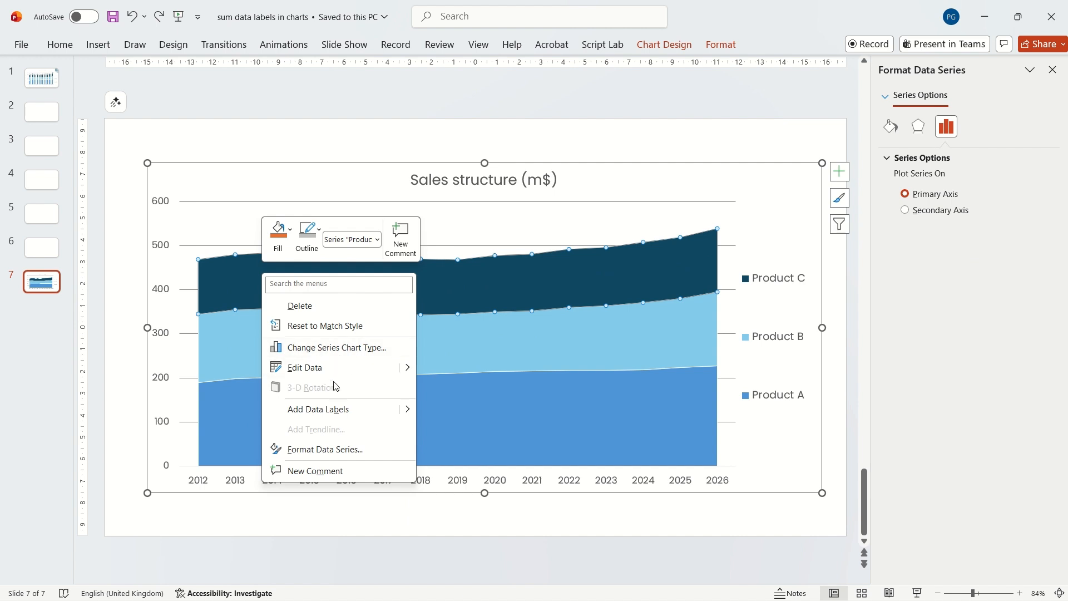
left_click(320, 367)
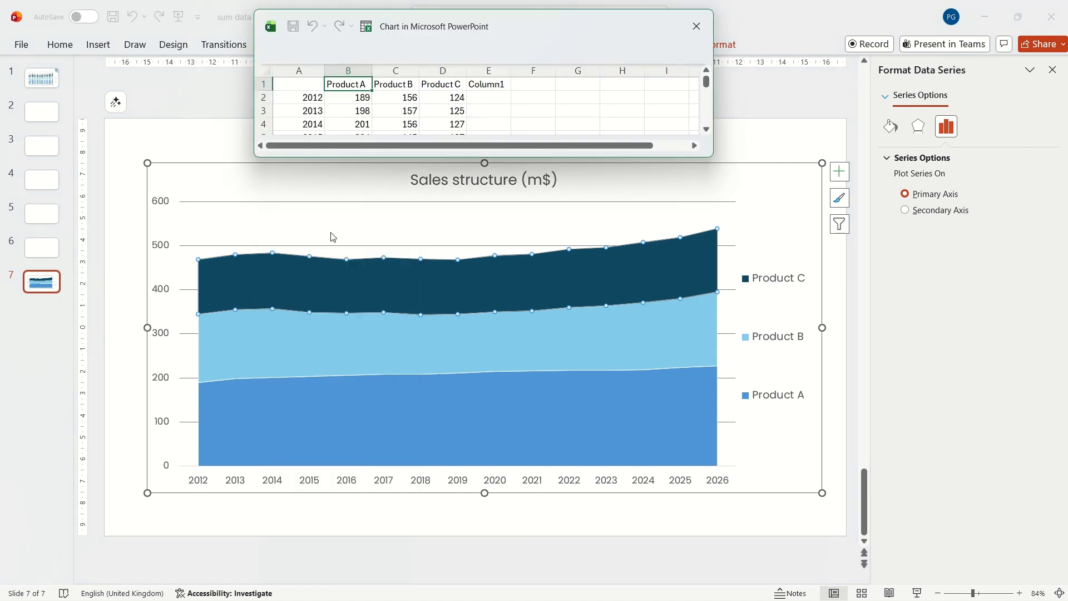
left_click_drag(460, 159, 460, 344)
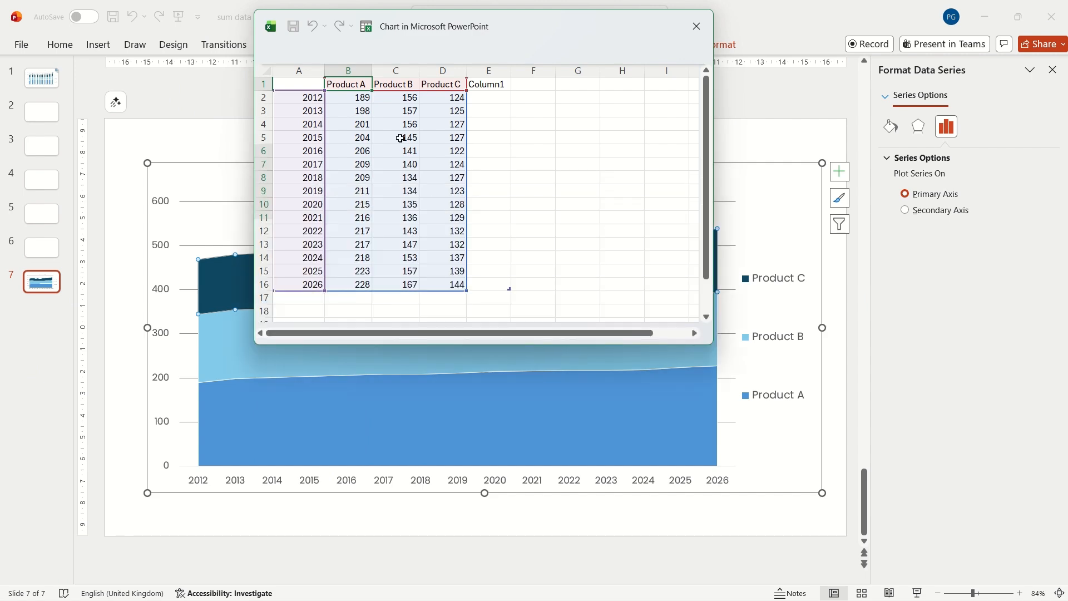
double_click(367, 29)
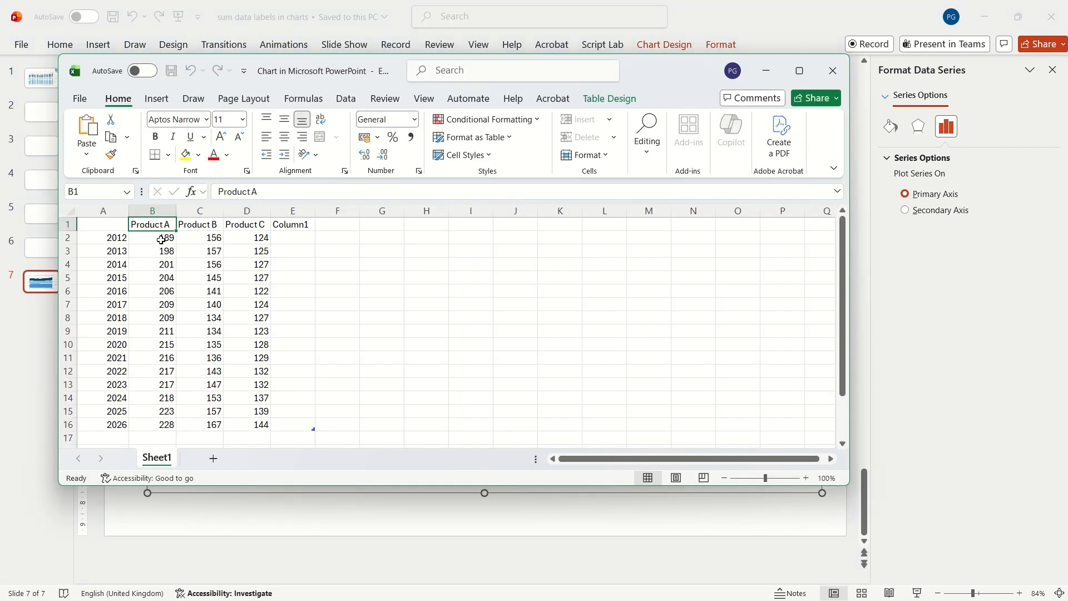
left_click_drag(160, 239, 288, 238)
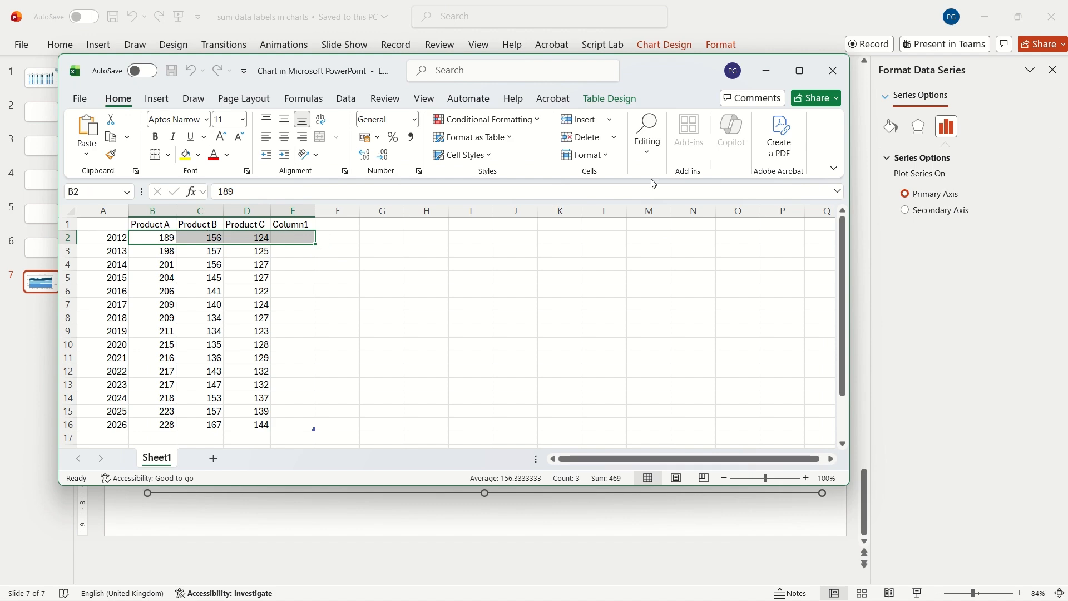
left_click(799, 76)
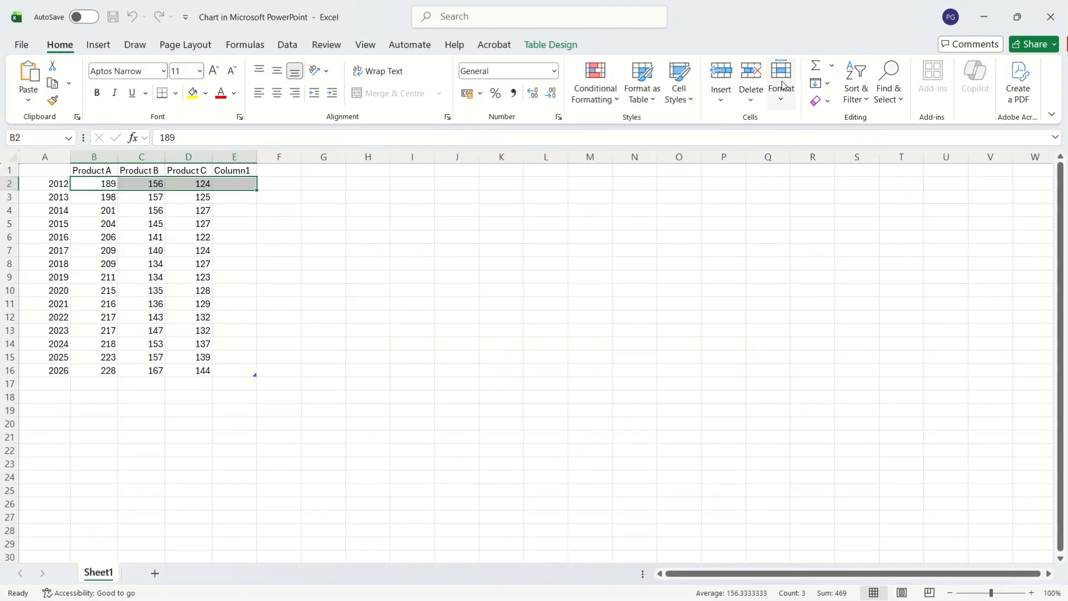
left_click(816, 67)
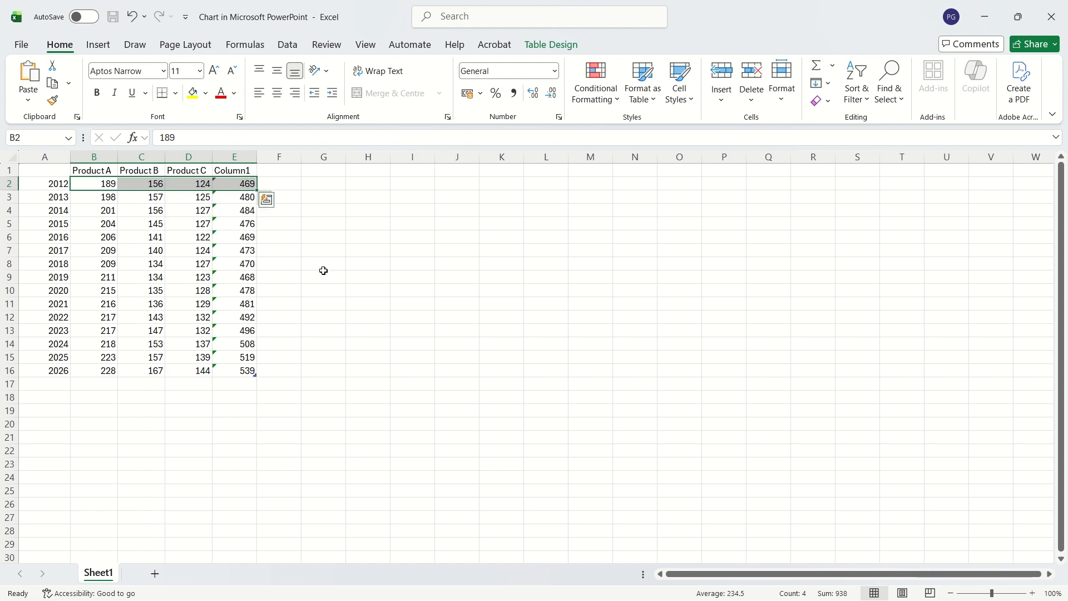
left_click(323, 271)
left_click(1051, 28)
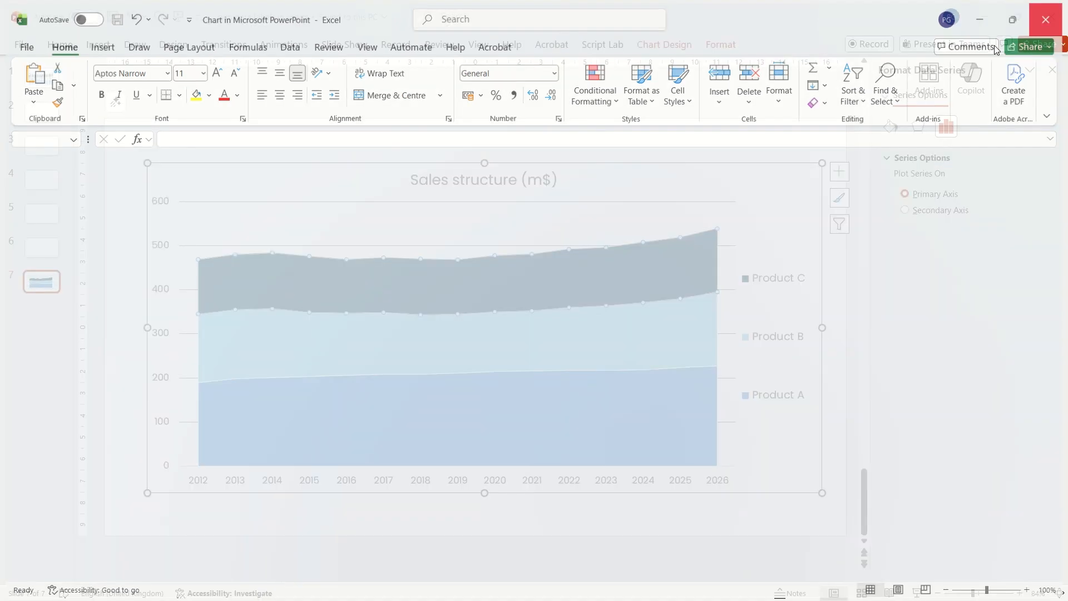
left_click(281, 138)
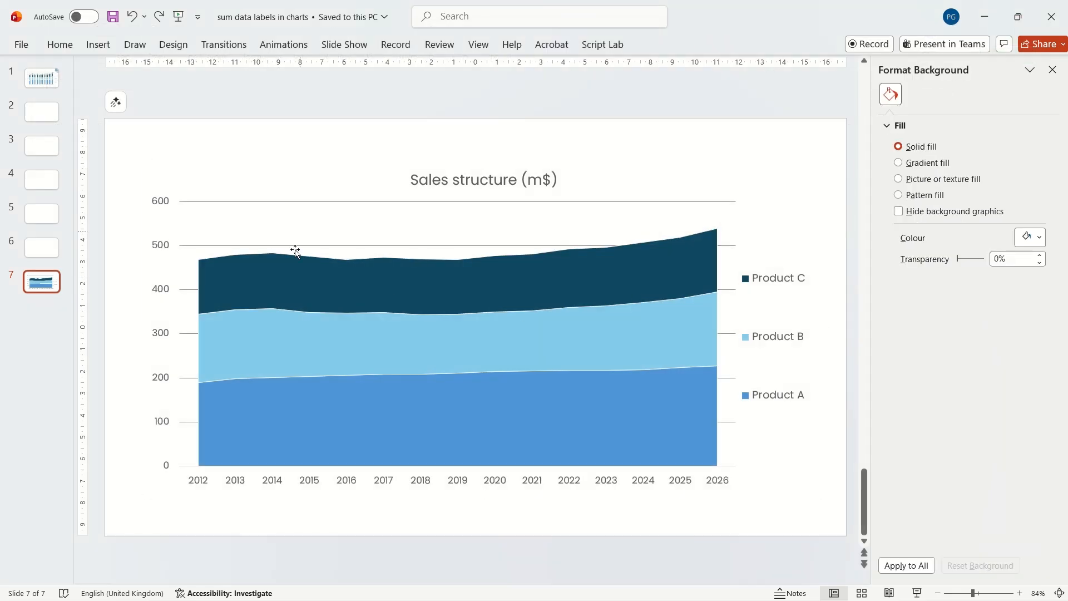
Step: Extend the area chart's data range to include the Column1 totals column
right_click(238, 259)
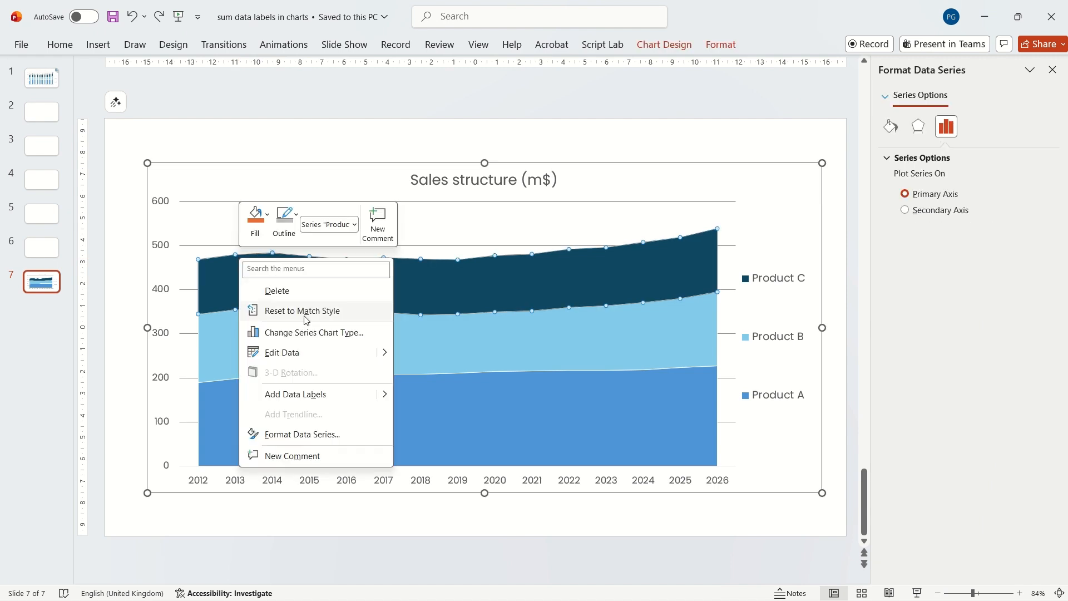
left_click(295, 354)
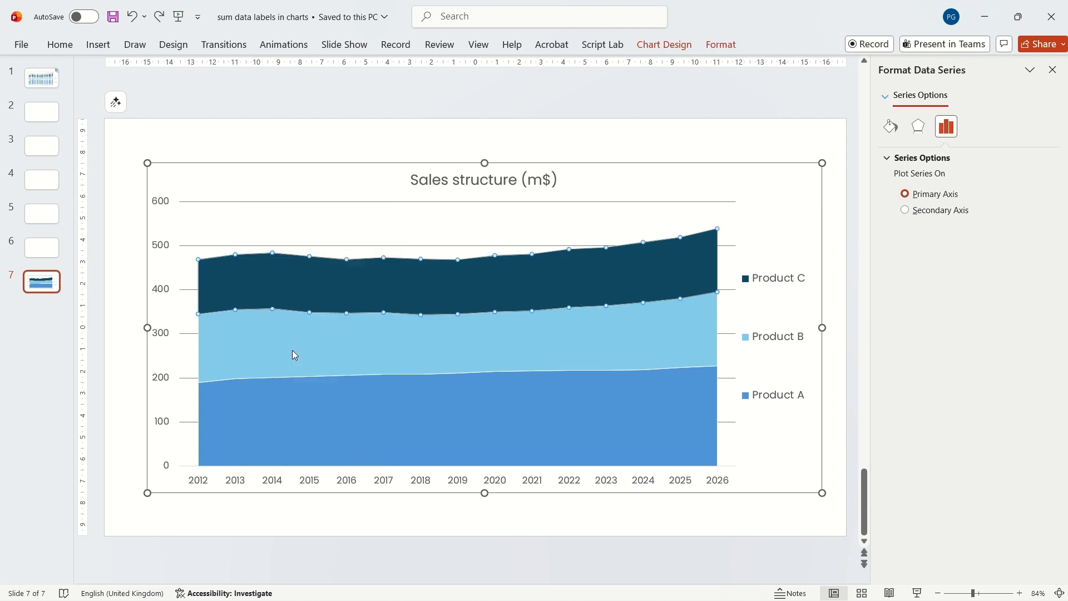
left_click_drag(469, 162, 489, 349)
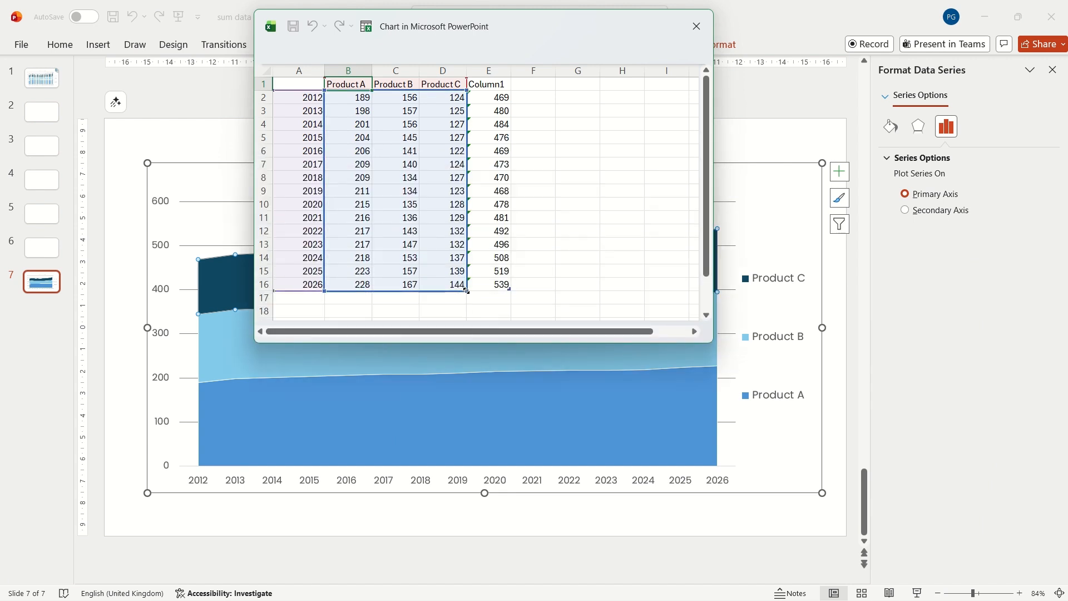
left_click_drag(486, 288, 511, 291)
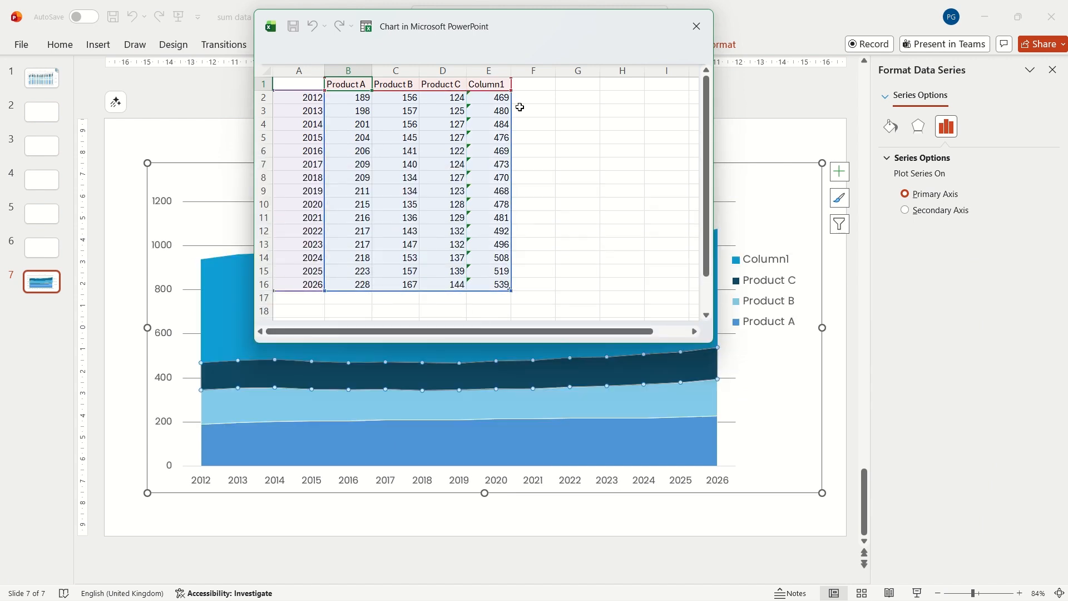
left_click(696, 27)
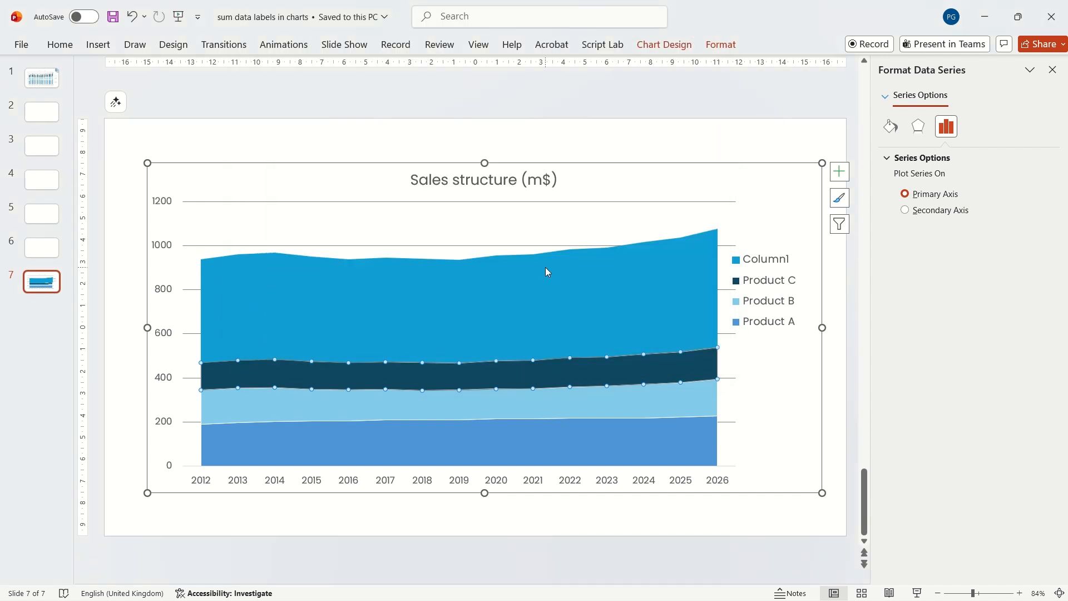
Step: Open the combo chart type settings to change the Column1 series' chart type
right_click(548, 271)
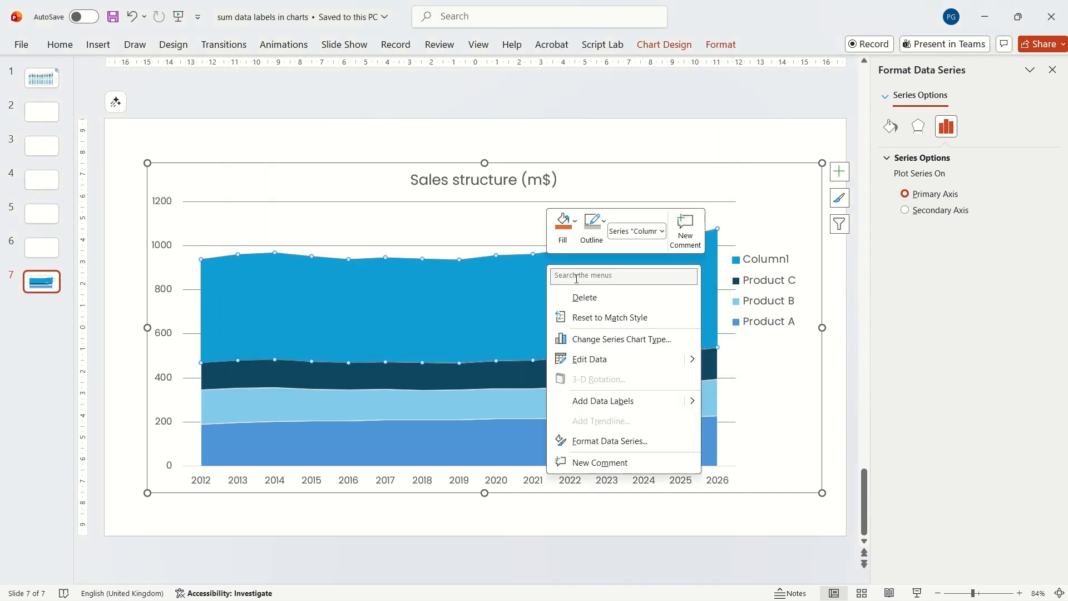
left_click(621, 340)
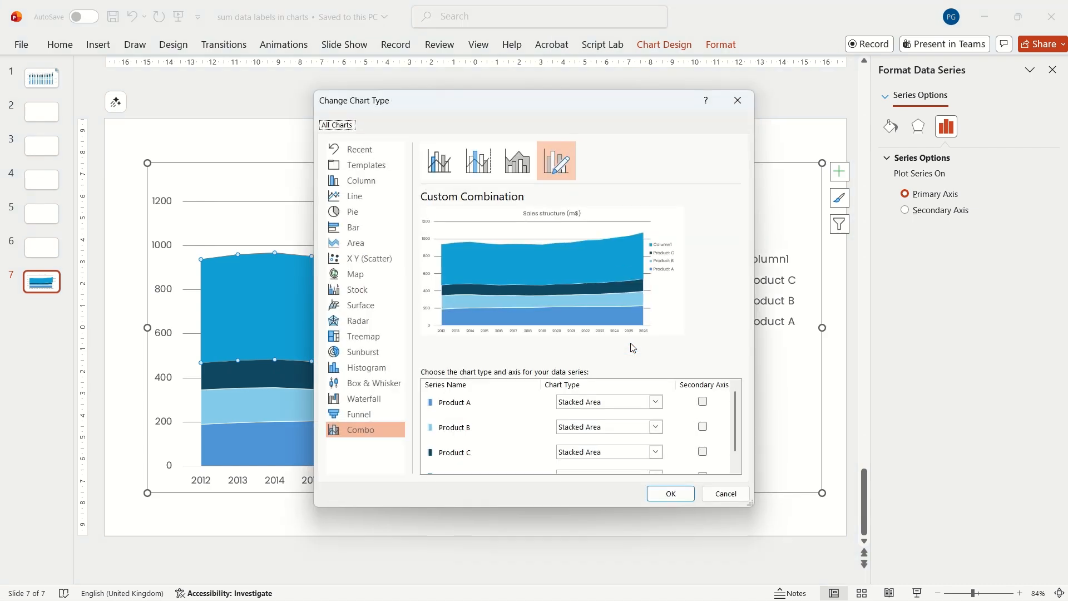
scroll(482, 441, "down", 1)
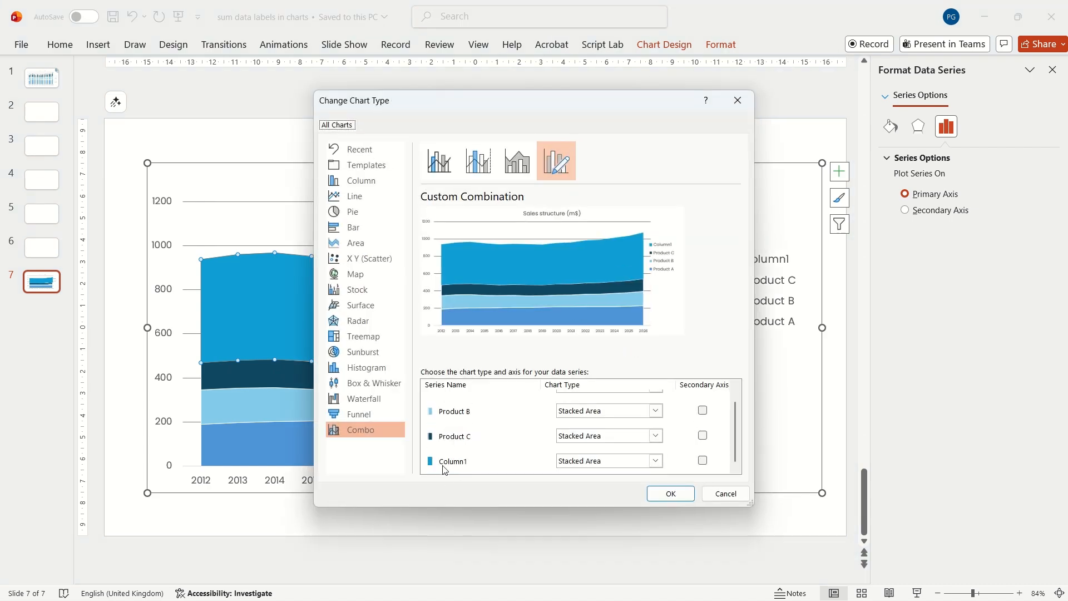